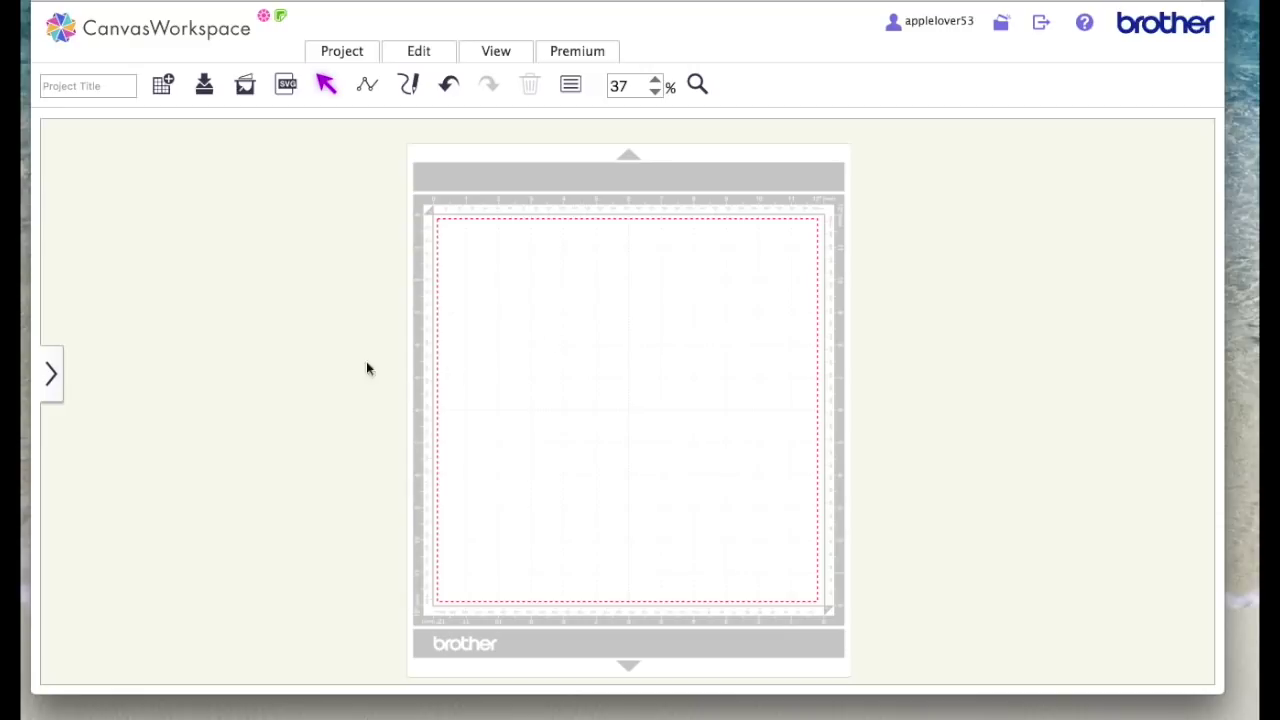
Step: Add a text object to the mat and change its wording to 'DLC'
{"action": "left_click", "coordinate": [51, 373]}
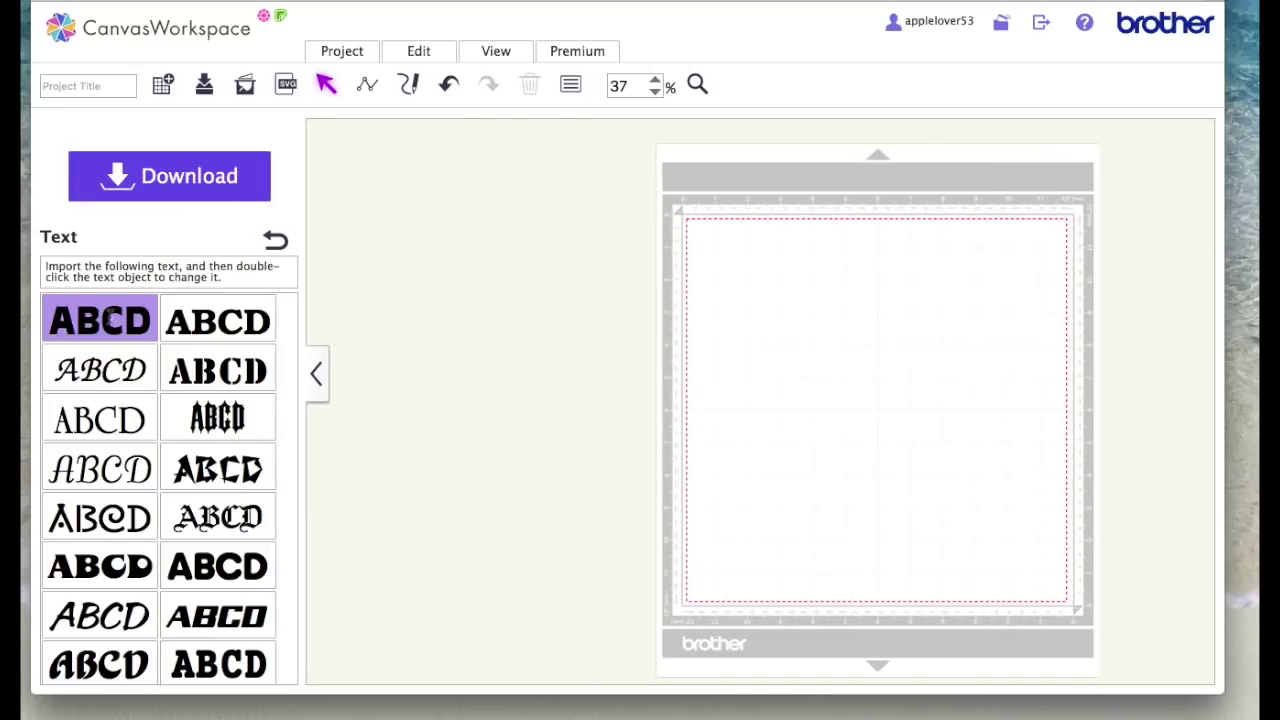
{"action": "left_click", "coordinate": [107, 318]}
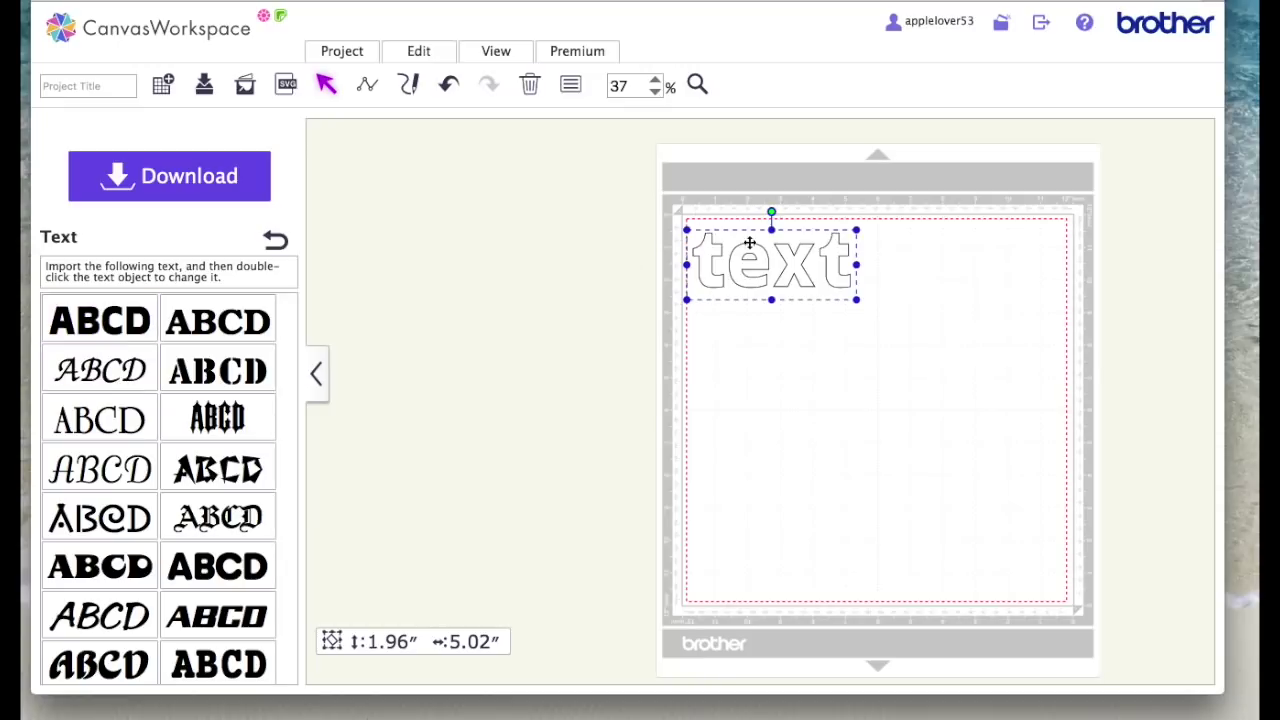
{"action": "double_click", "coordinate": [851, 266]}
{"action": "left_click_drag", "start_coordinate": [853, 266], "coordinate": [686, 264]}
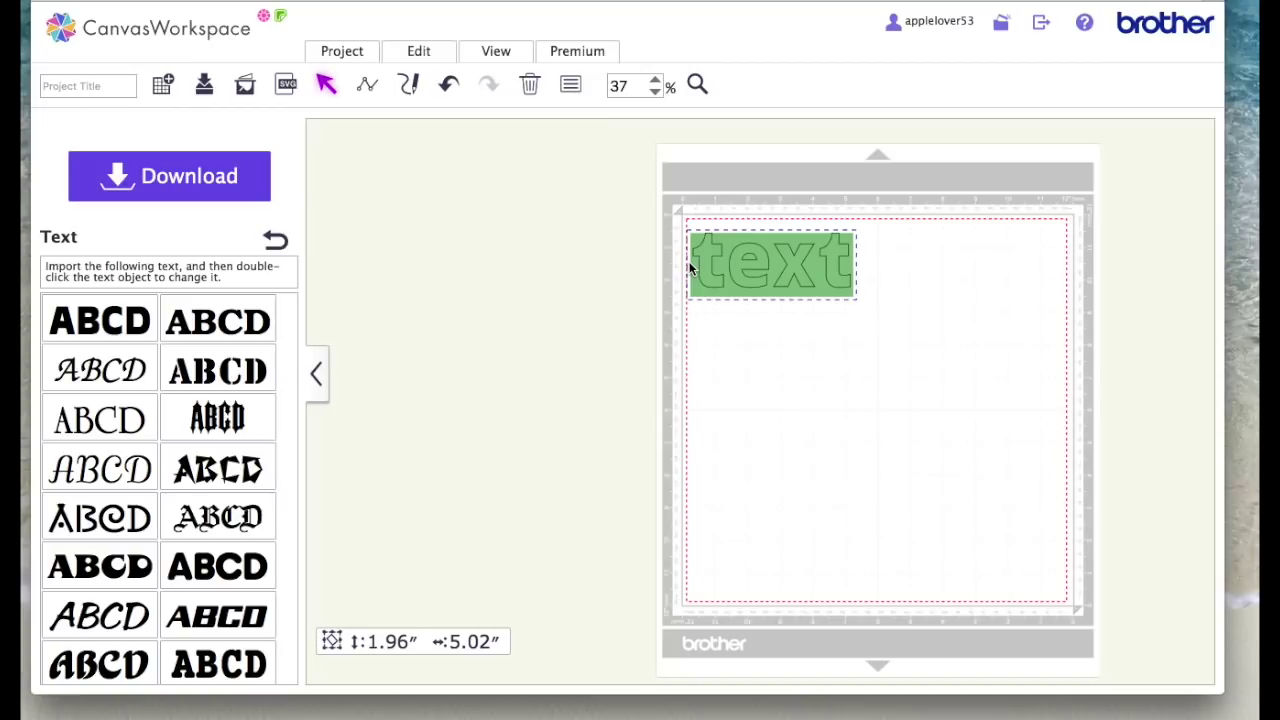
{"action": "type", "text": "D"}
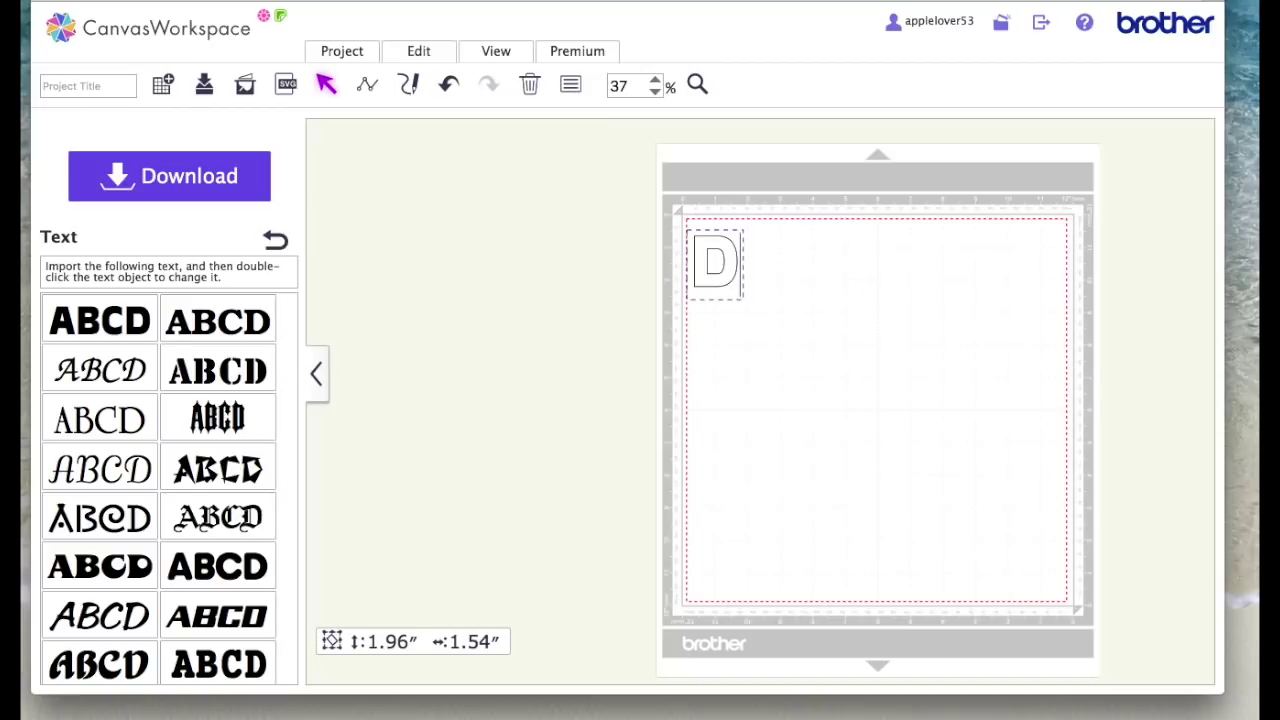
{"action": "type", "text": "LC"}
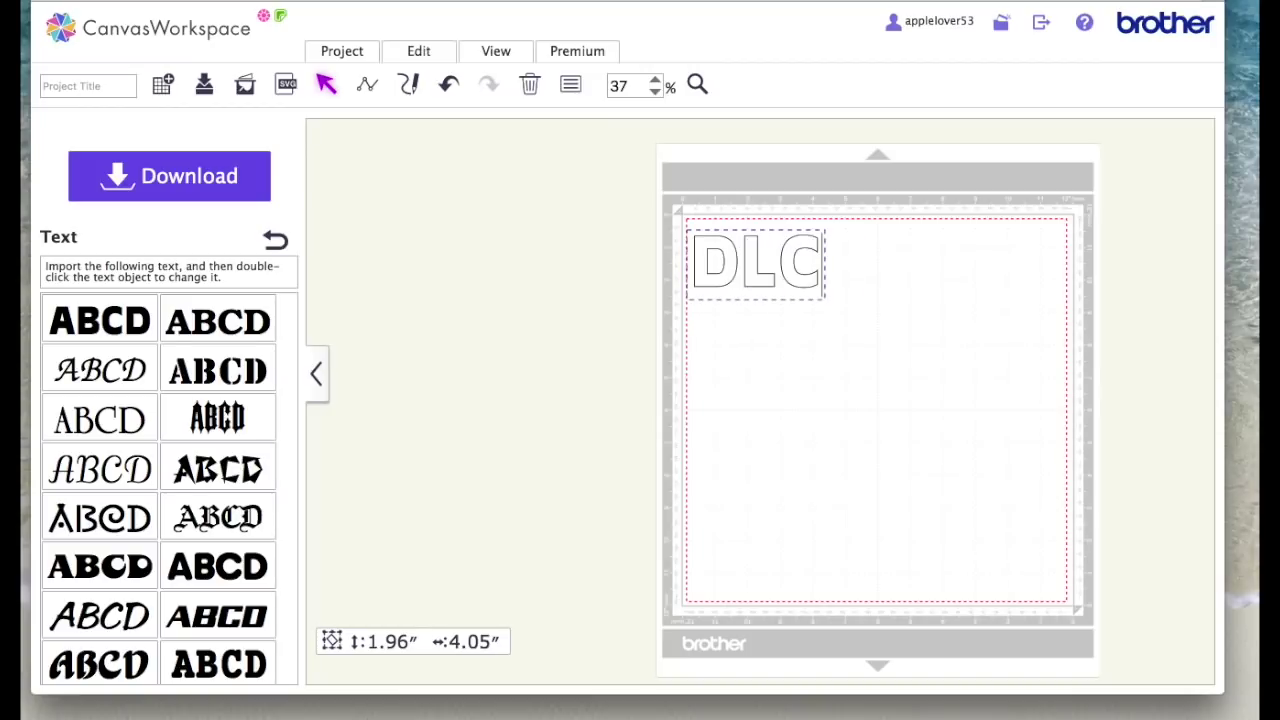
{"action": "left_click", "coordinate": [884, 266]}
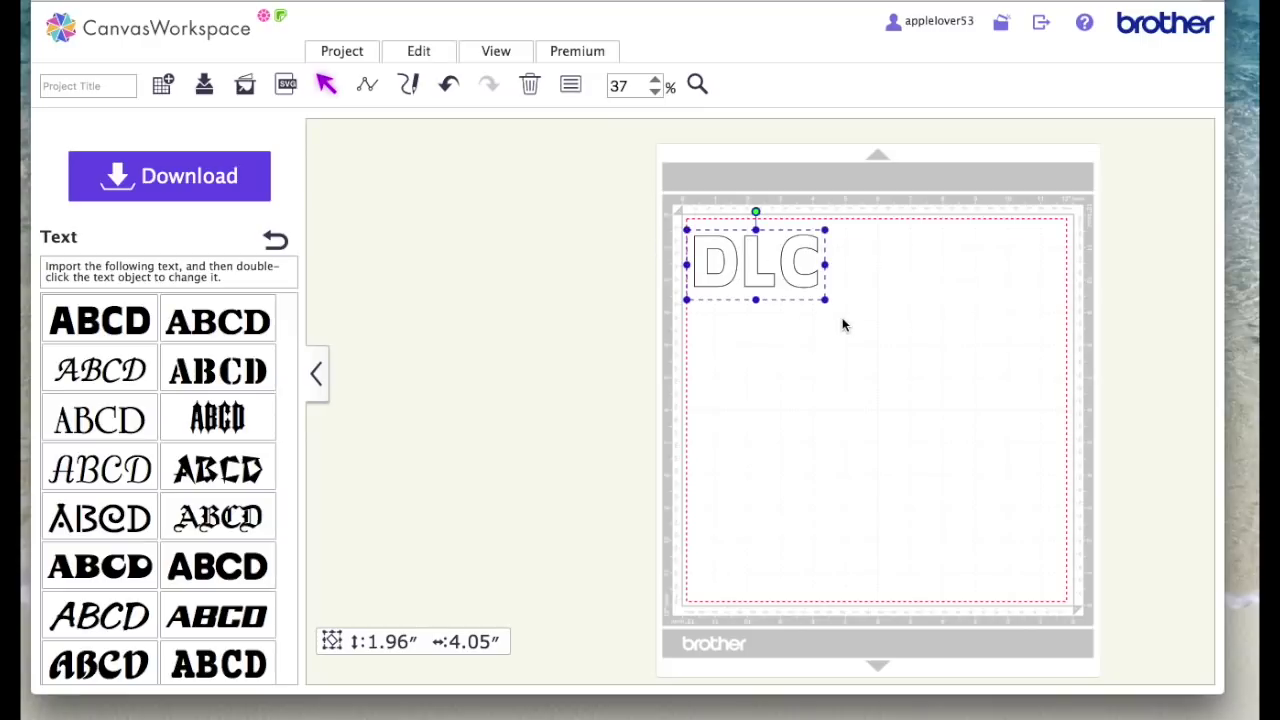
Step: Enlarge the DLC text proportionally across the mat and fine-tune its position
{"action": "left_click_drag", "start_coordinate": [826, 300], "coordinate": [1078, 503]}
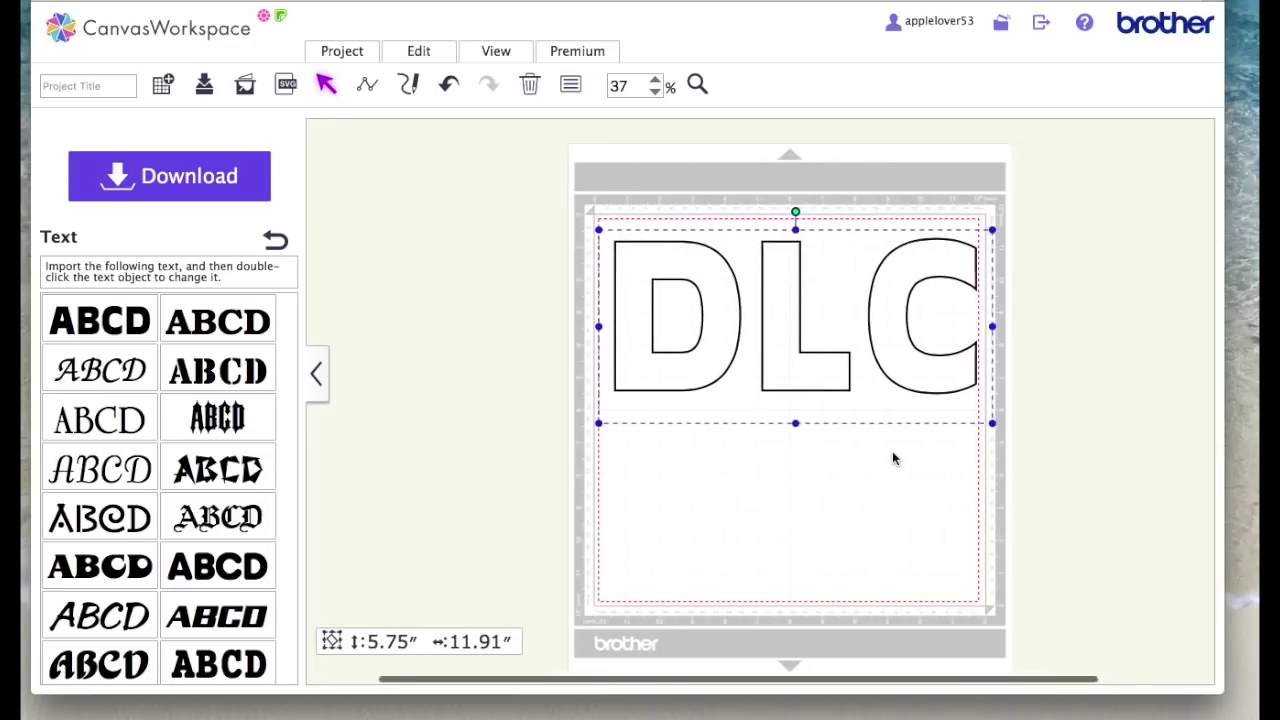
{"action": "left_click_drag", "start_coordinate": [851, 366], "coordinate": [846, 390]}
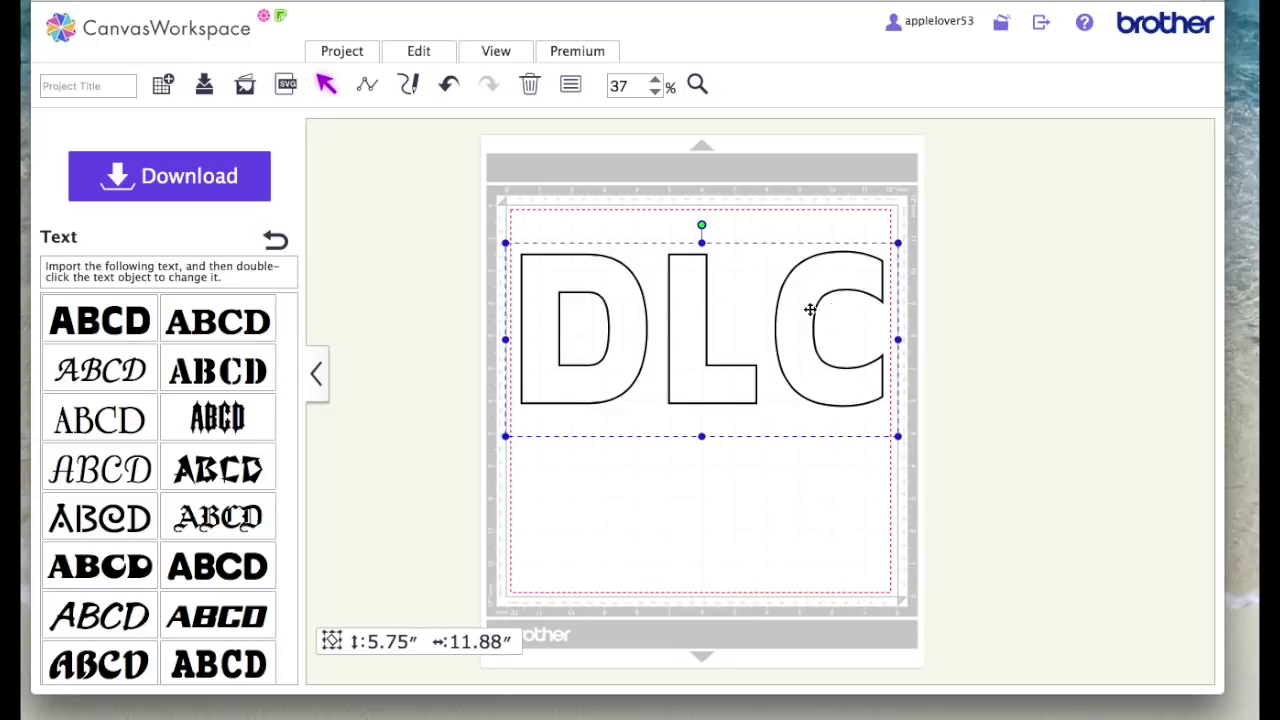
{"action": "mouse_move", "coordinate": [803, 306]}
{"action": "left_mouse_down"}
{"action": "mouse_move", "coordinate": [928, 300]}
{"action": "mouse_move", "coordinate": [800, 297]}
{"action": "mouse_move", "coordinate": [806, 309]}
{"action": "mouse_move", "coordinate": [804, 298]}
{"action": "left_mouse_up"}
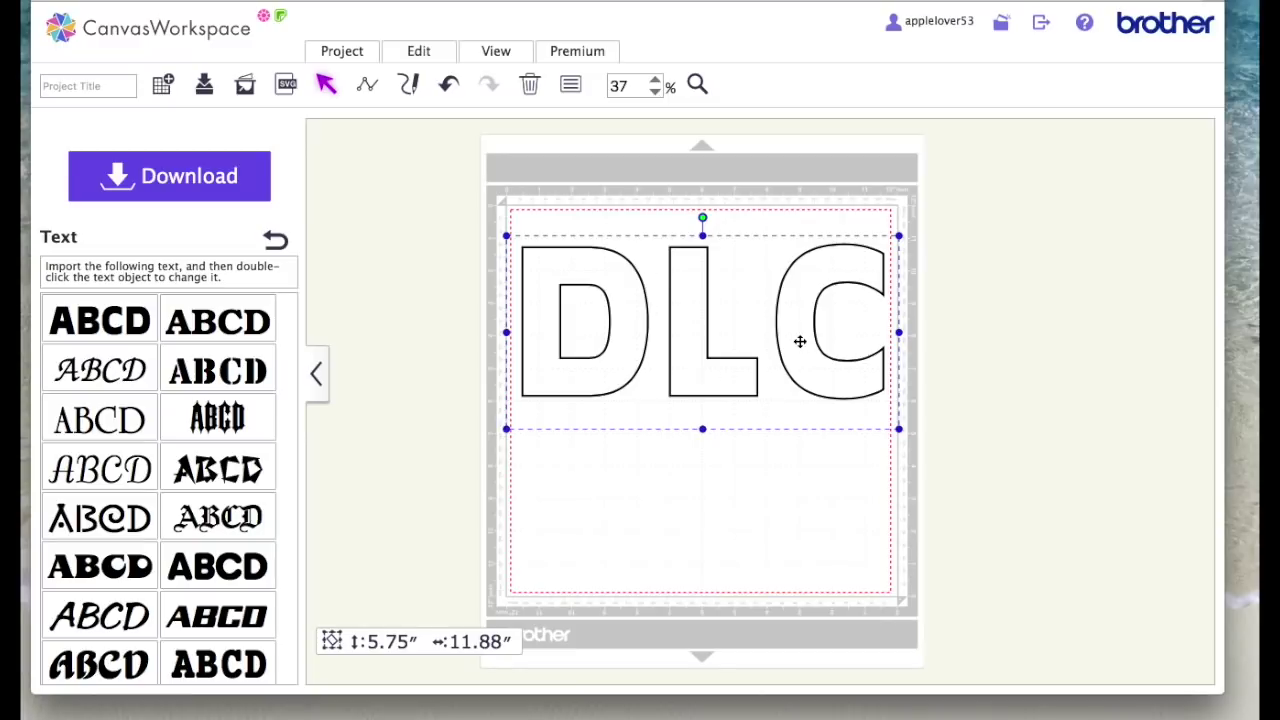
Step: Divide DLC into separate D, L and C shapes and open the D's properties
{"action": "right_click", "coordinate": [799, 346]}
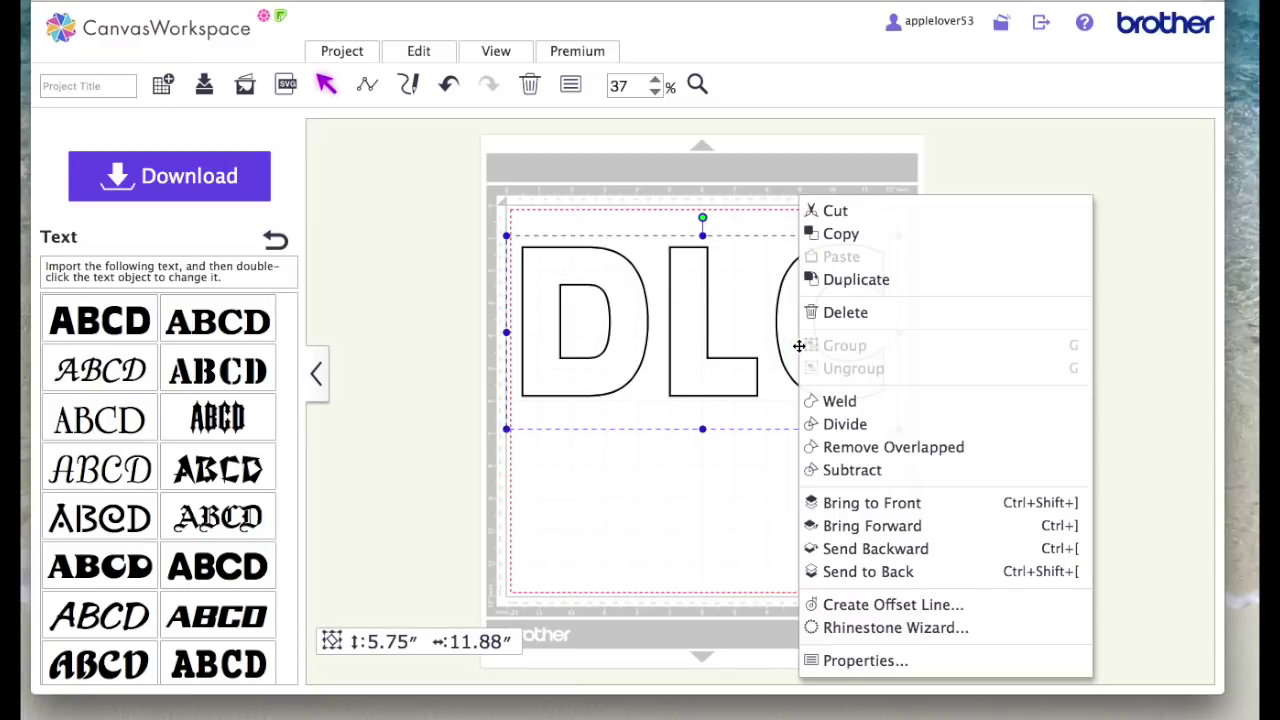
{"action": "left_click", "coordinate": [872, 424]}
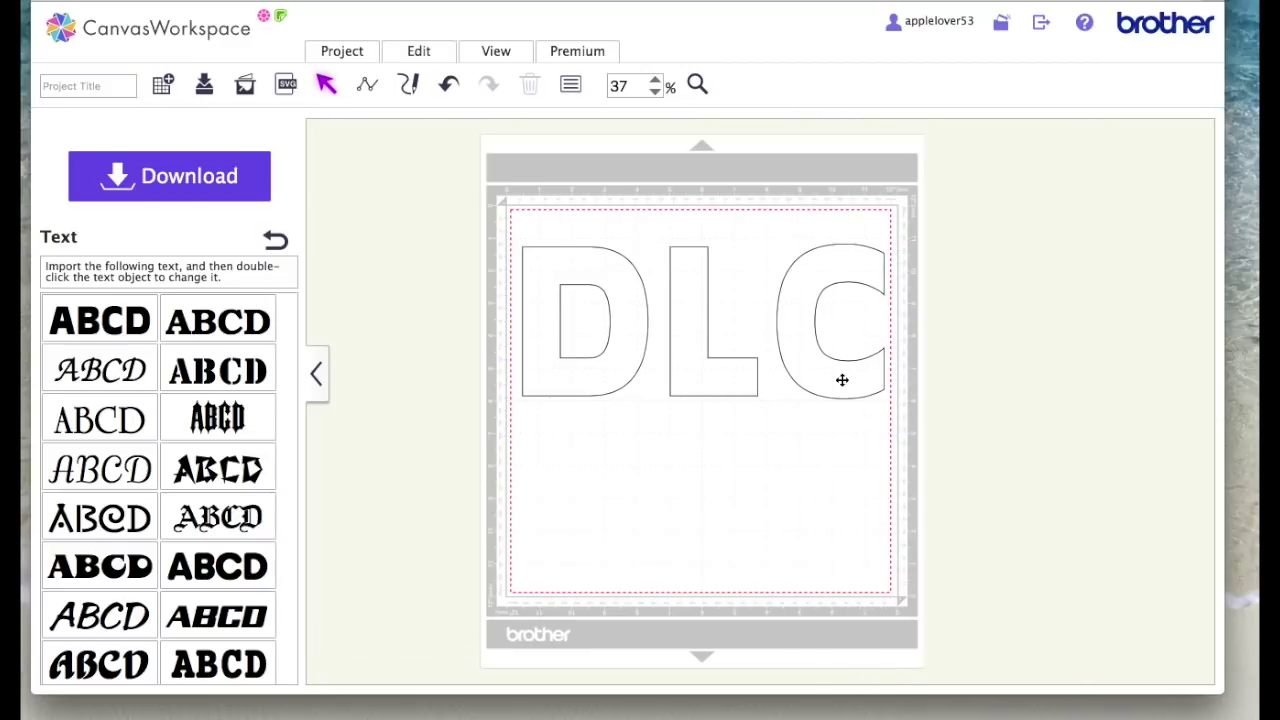
{"action": "left_click", "coordinate": [842, 379]}
{"action": "left_click", "coordinate": [703, 380]}
{"action": "left_click", "coordinate": [613, 378]}
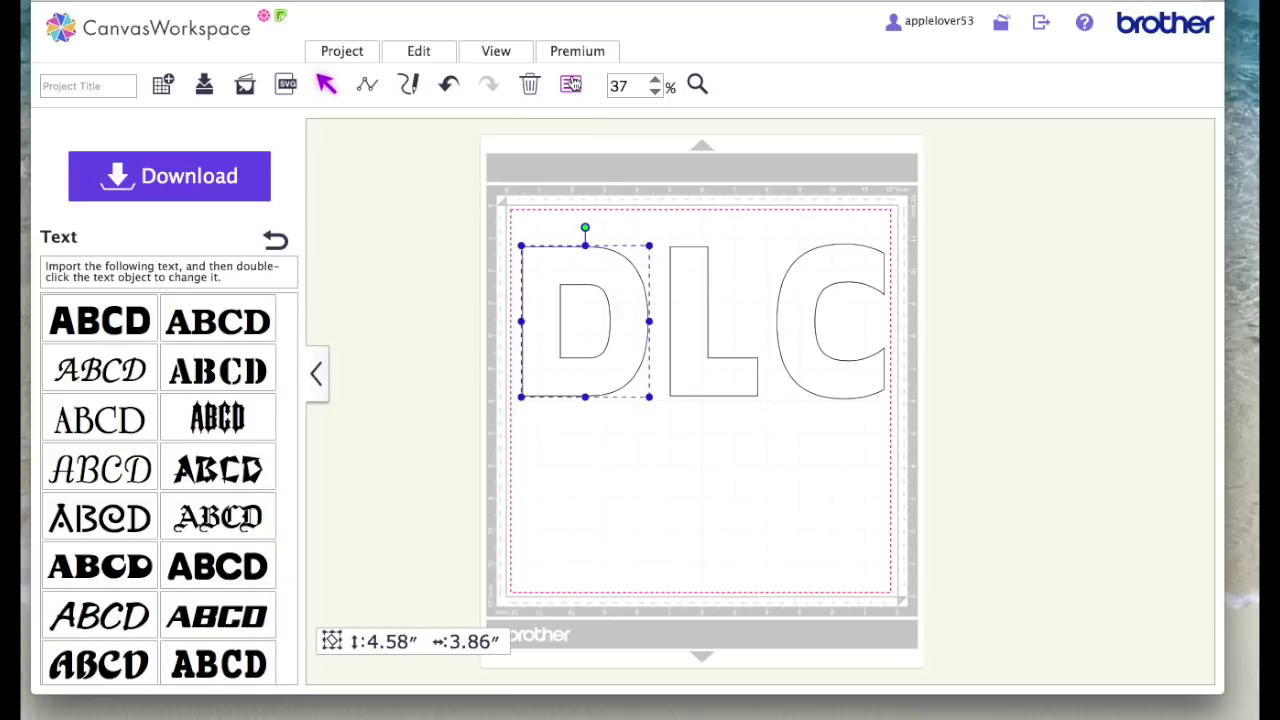
{"action": "left_click", "coordinate": [570, 85]}
Step: Fill the D black, the L red and the C lime green, then move the L down
{"action": "left_click", "coordinate": [207, 320]}
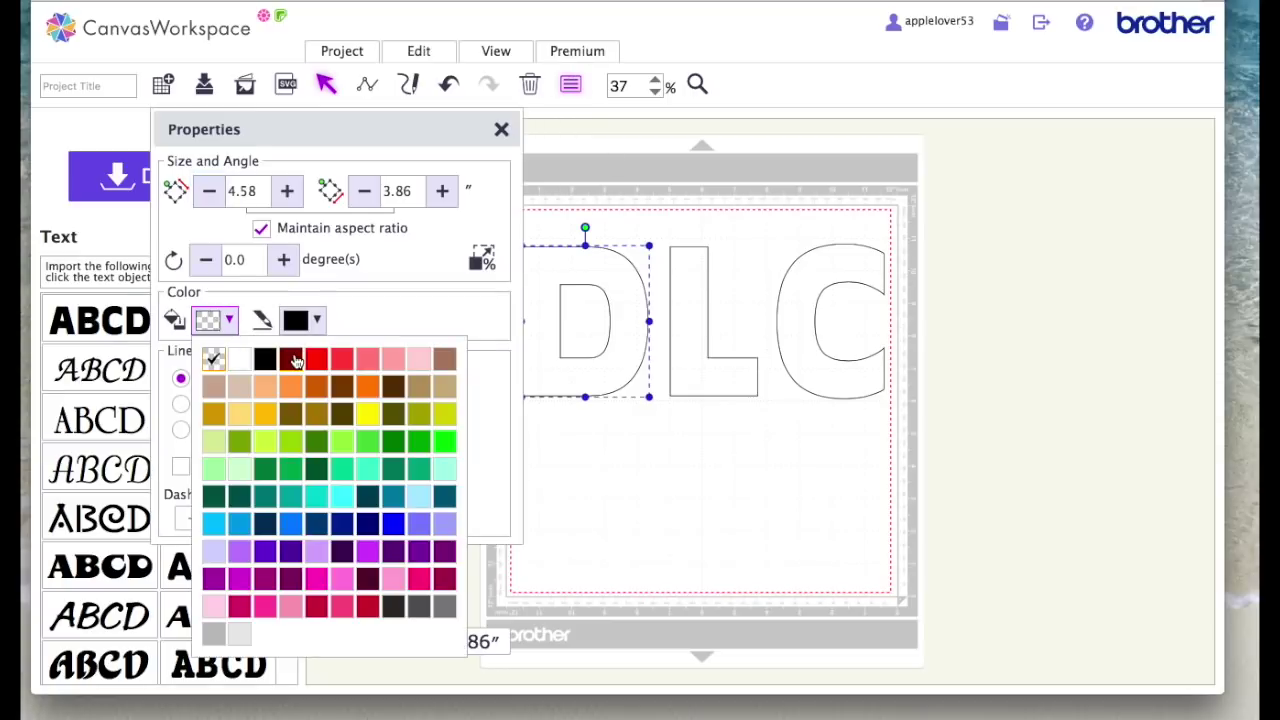
{"action": "left_click", "coordinate": [263, 359]}
{"action": "left_click", "coordinate": [714, 383]}
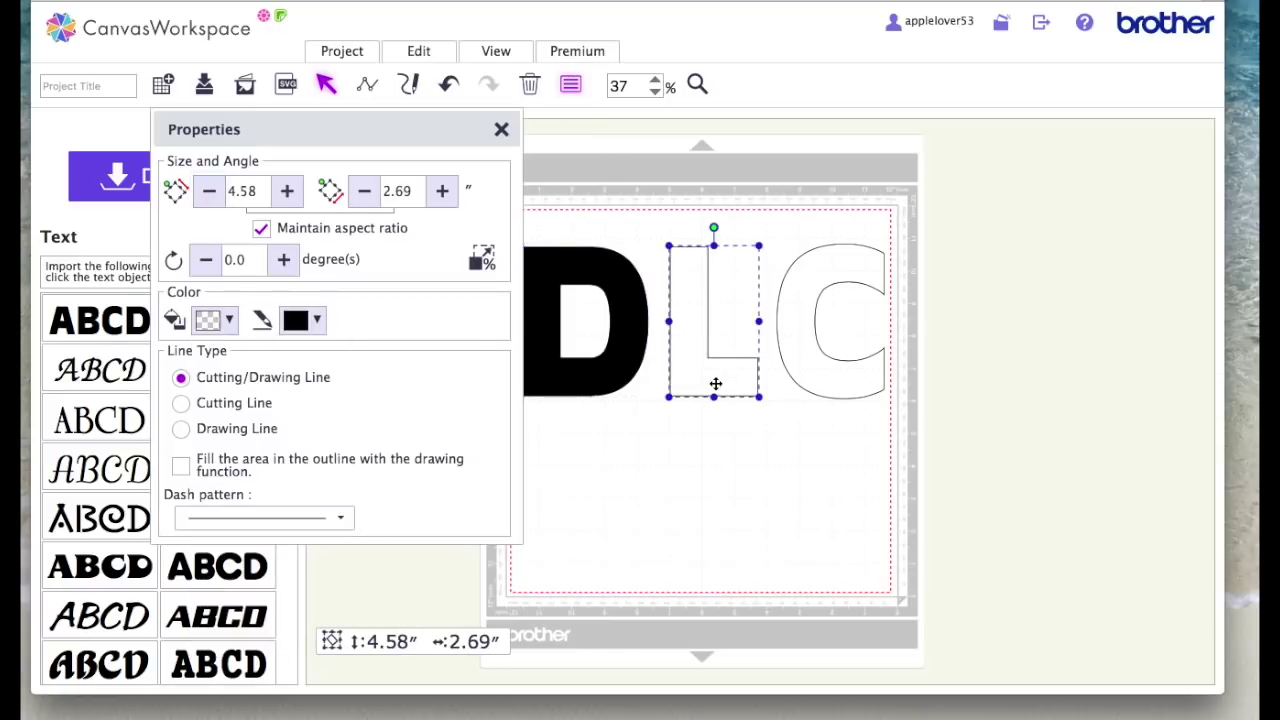
{"action": "left_click", "coordinate": [233, 325]}
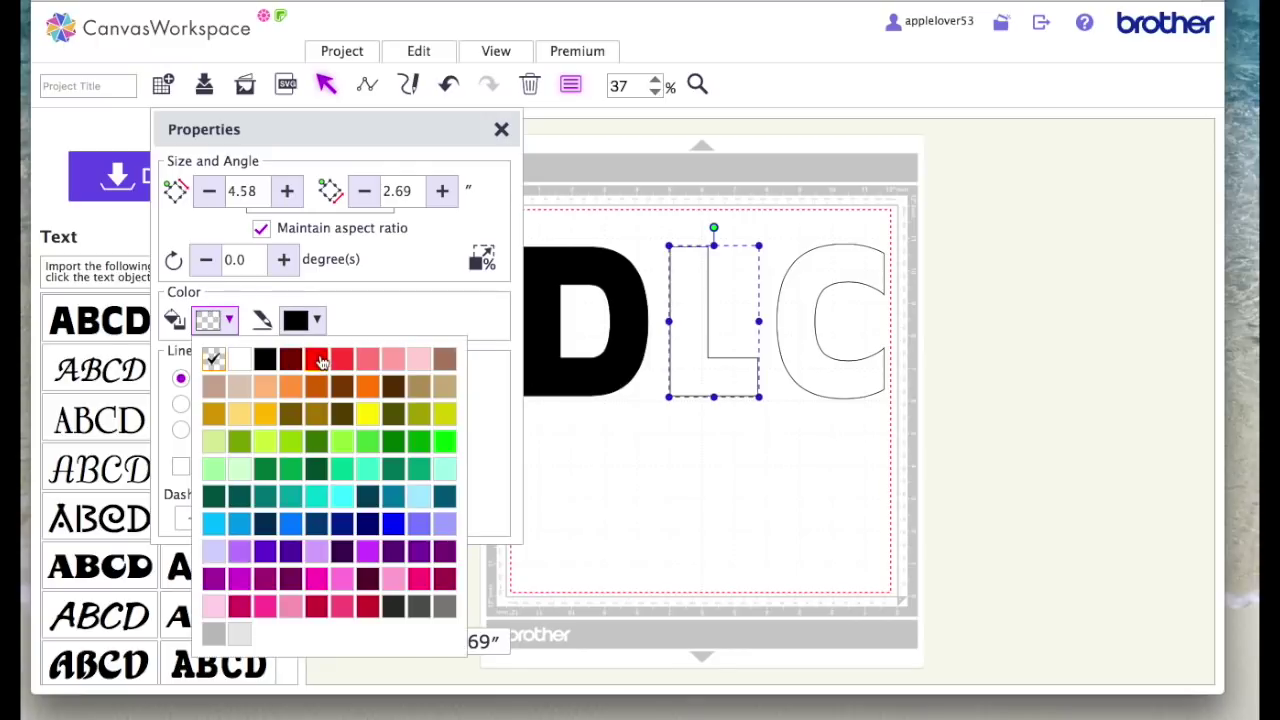
{"action": "left_click", "coordinate": [320, 360]}
{"action": "left_click", "coordinate": [822, 367]}
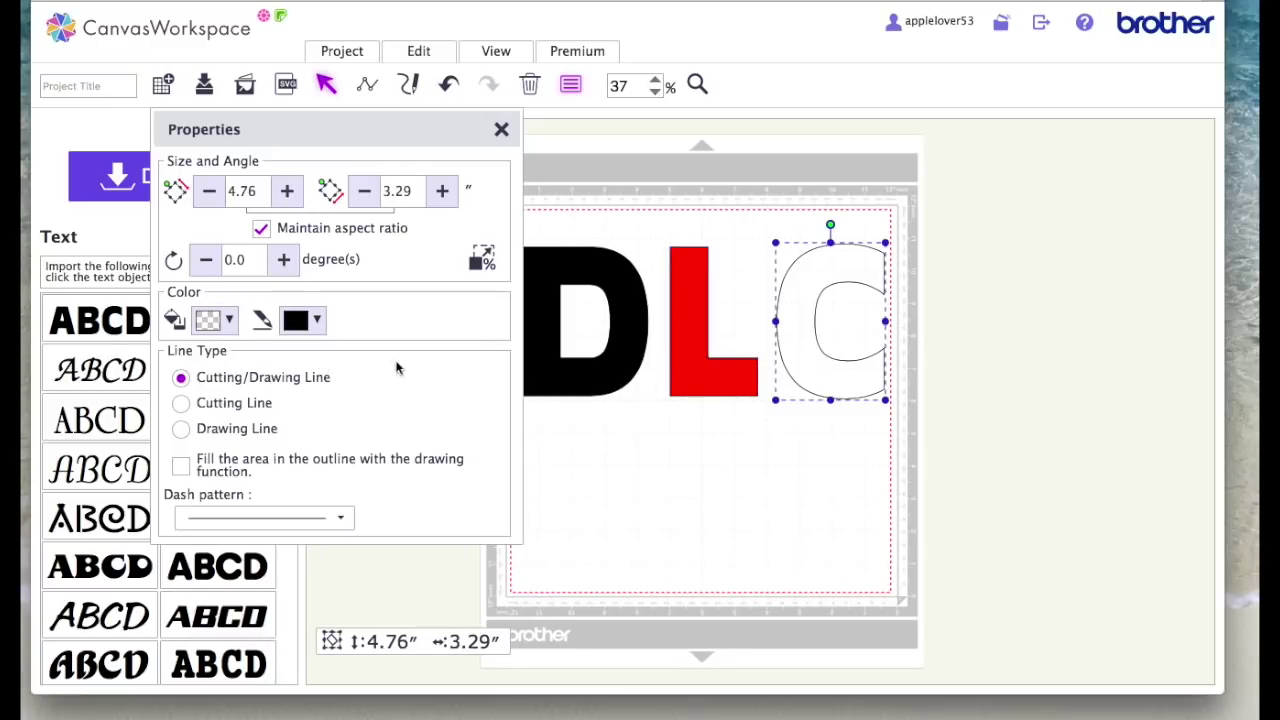
{"action": "left_click", "coordinate": [231, 322]}
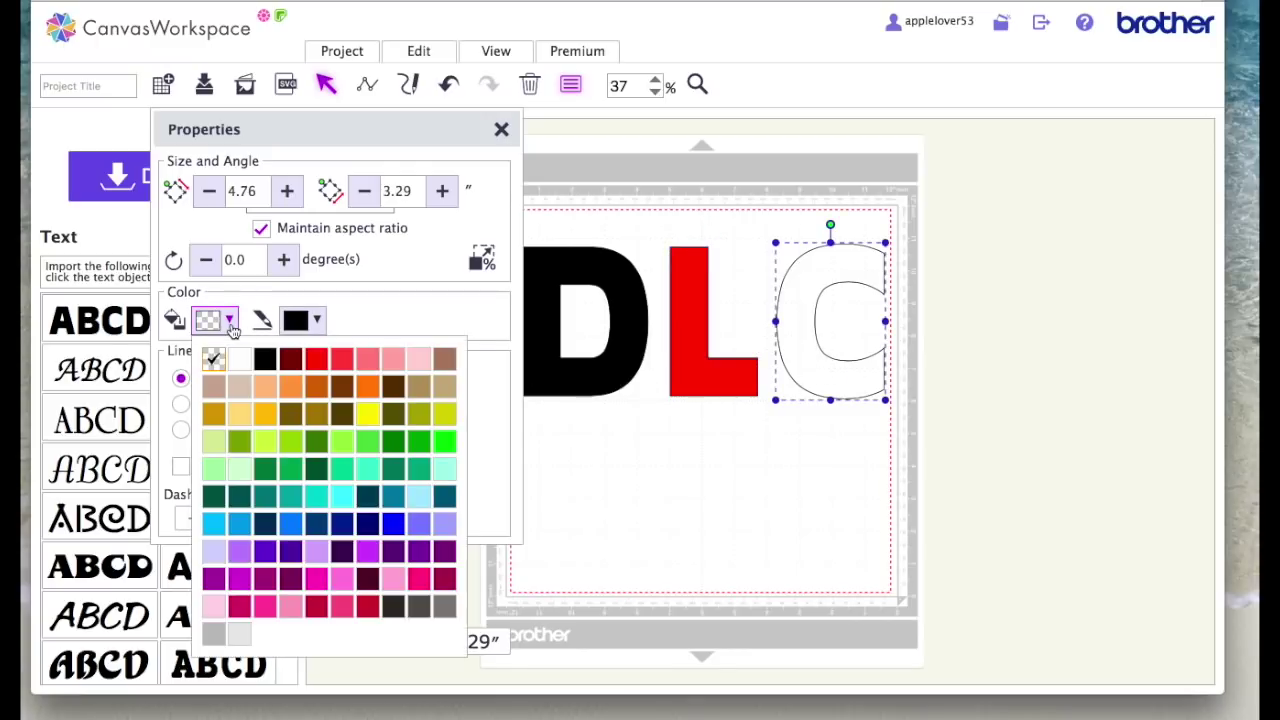
{"action": "left_click", "coordinate": [290, 442]}
{"action": "left_click", "coordinate": [501, 131]}
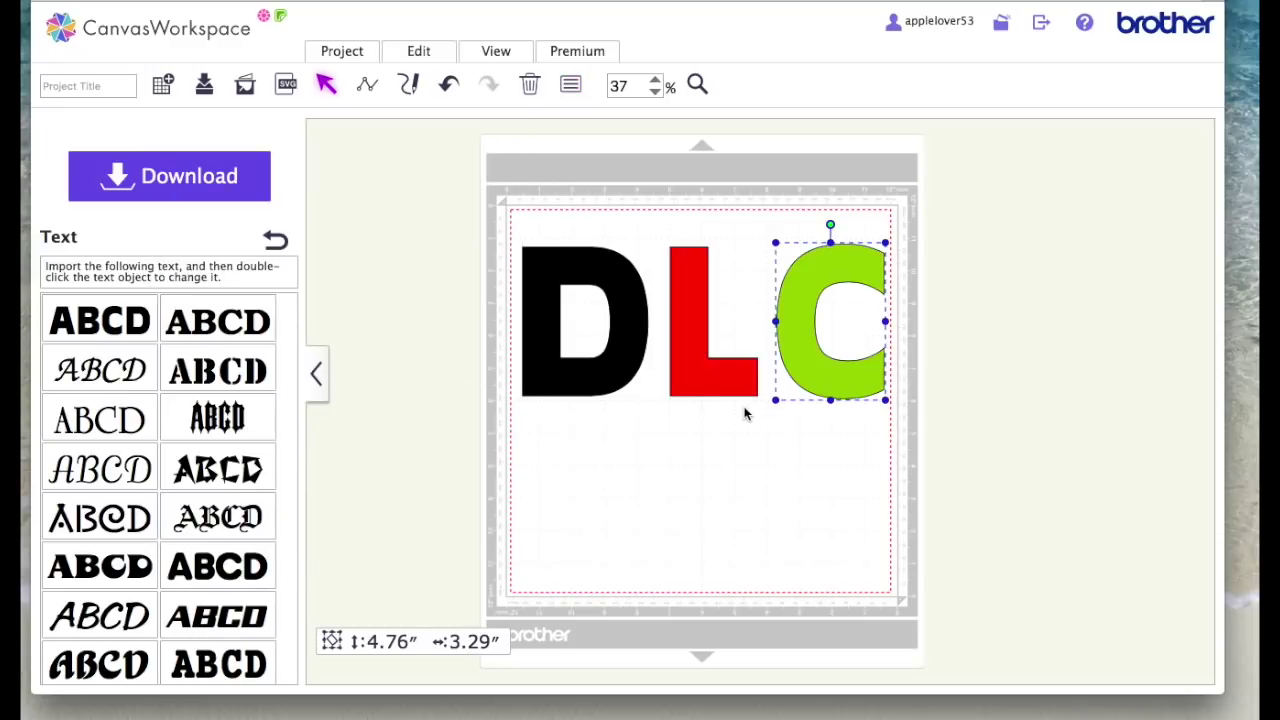
{"action": "left_click_drag", "start_coordinate": [729, 380], "coordinate": [672, 443]}
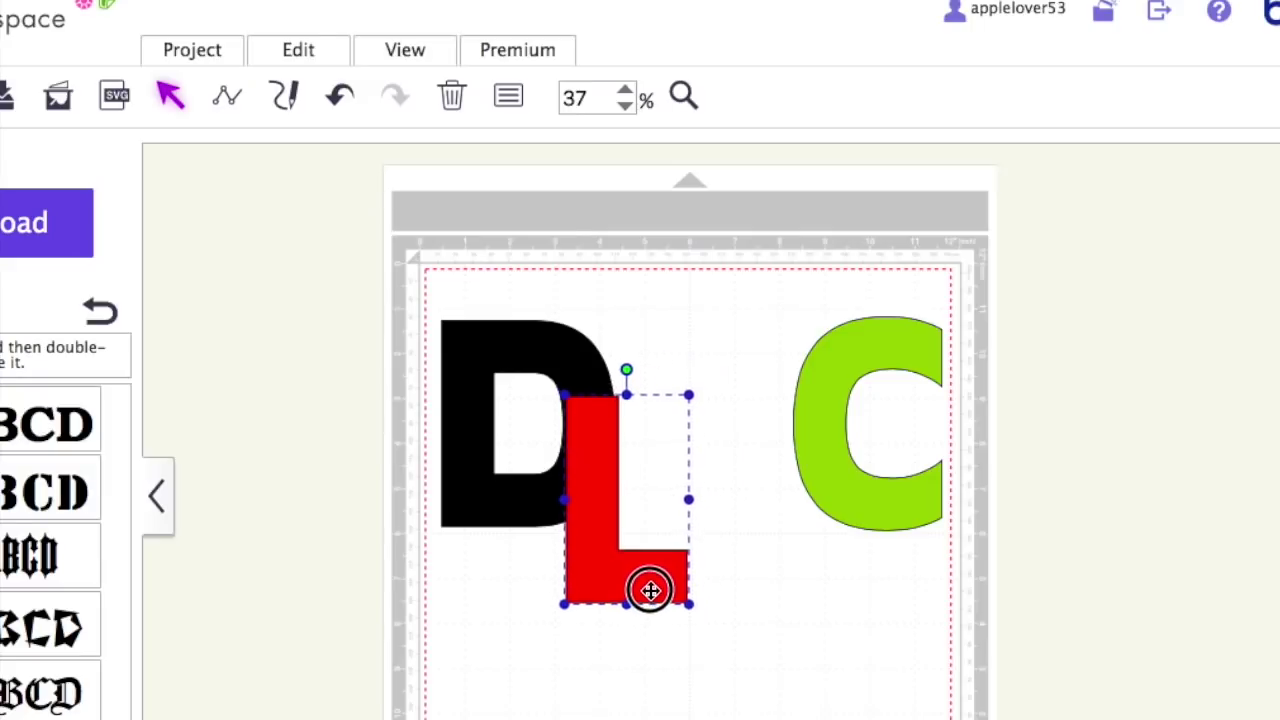
Step: Slide the red L over the D and the green C onto the L
{"action": "left_click_drag", "start_coordinate": [650, 590], "coordinate": [651, 601]}
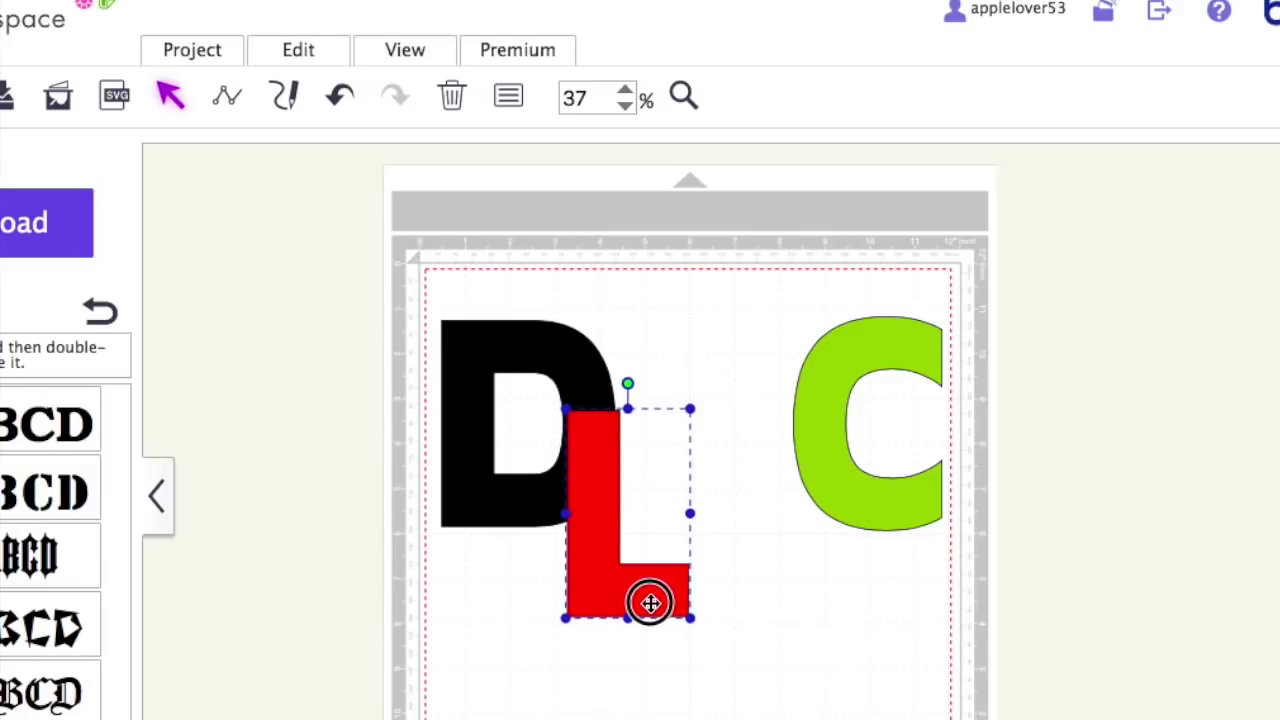
{"action": "left_click_drag", "start_coordinate": [848, 507], "coordinate": [696, 569]}
{"action": "left_click_drag", "start_coordinate": [594, 572], "coordinate": [587, 484]}
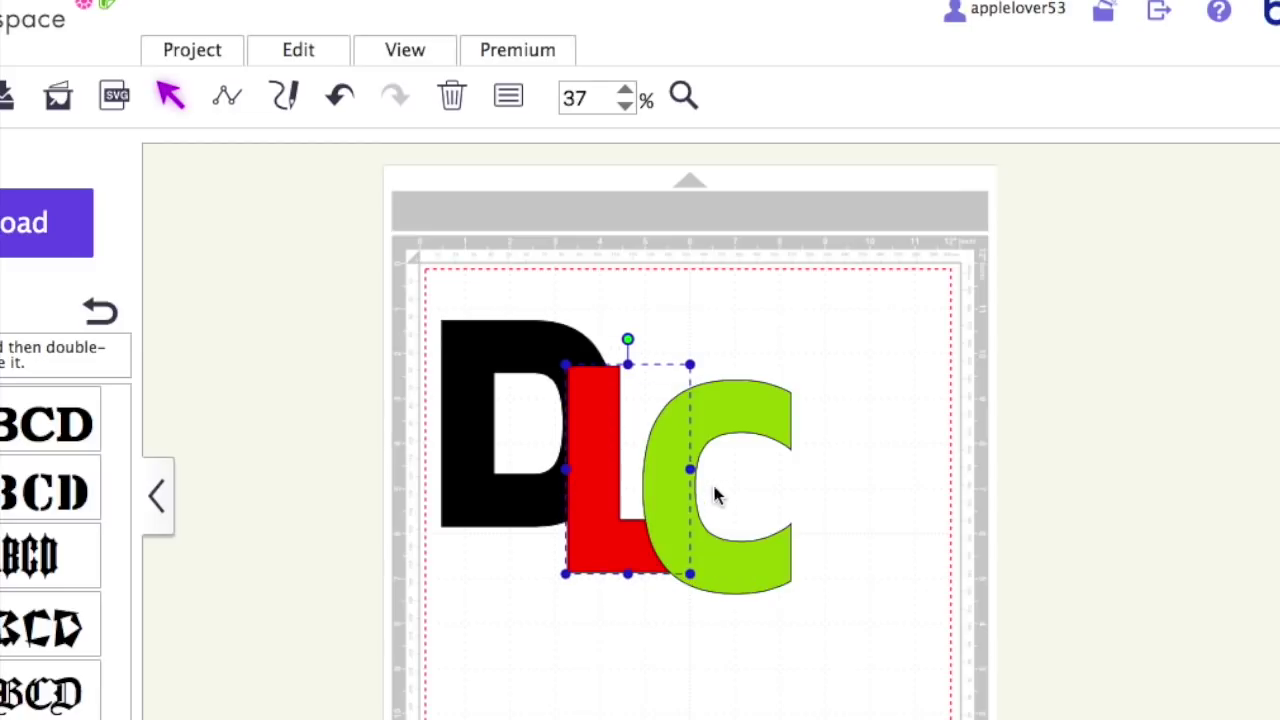
{"action": "left_click_drag", "start_coordinate": [707, 568], "coordinate": [704, 536]}
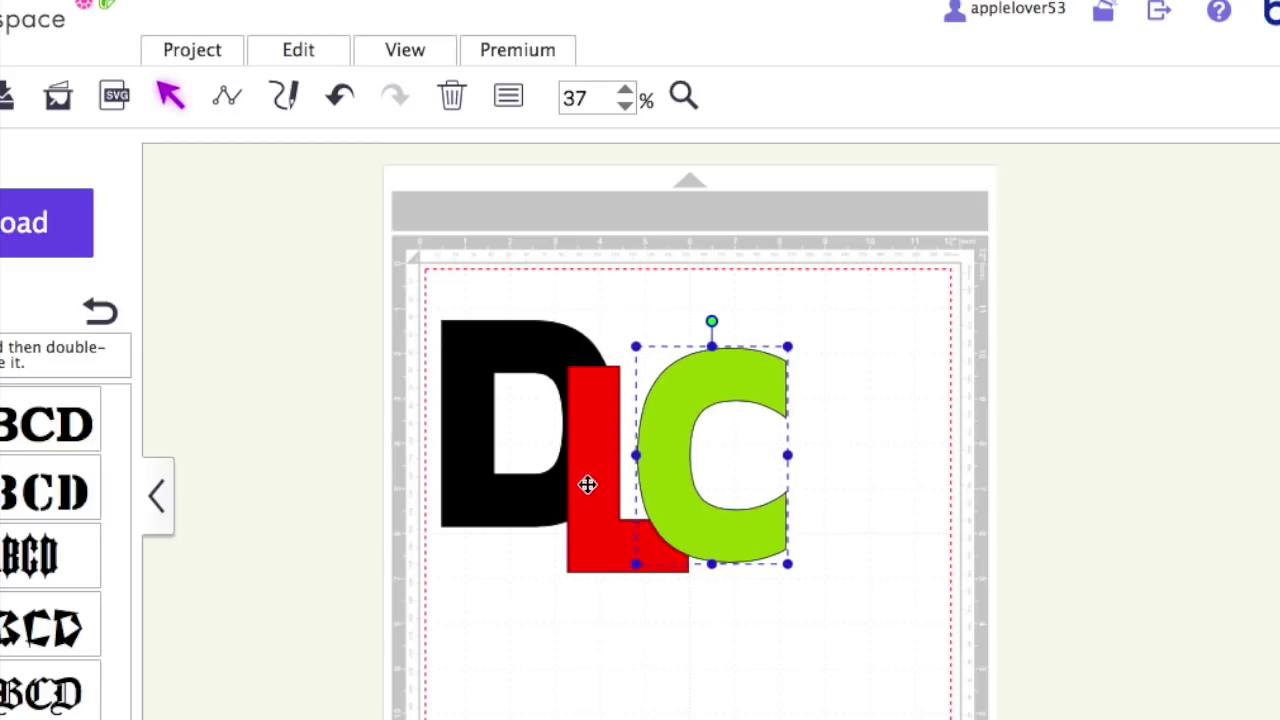
{"action": "left_click", "coordinate": [707, 616]}
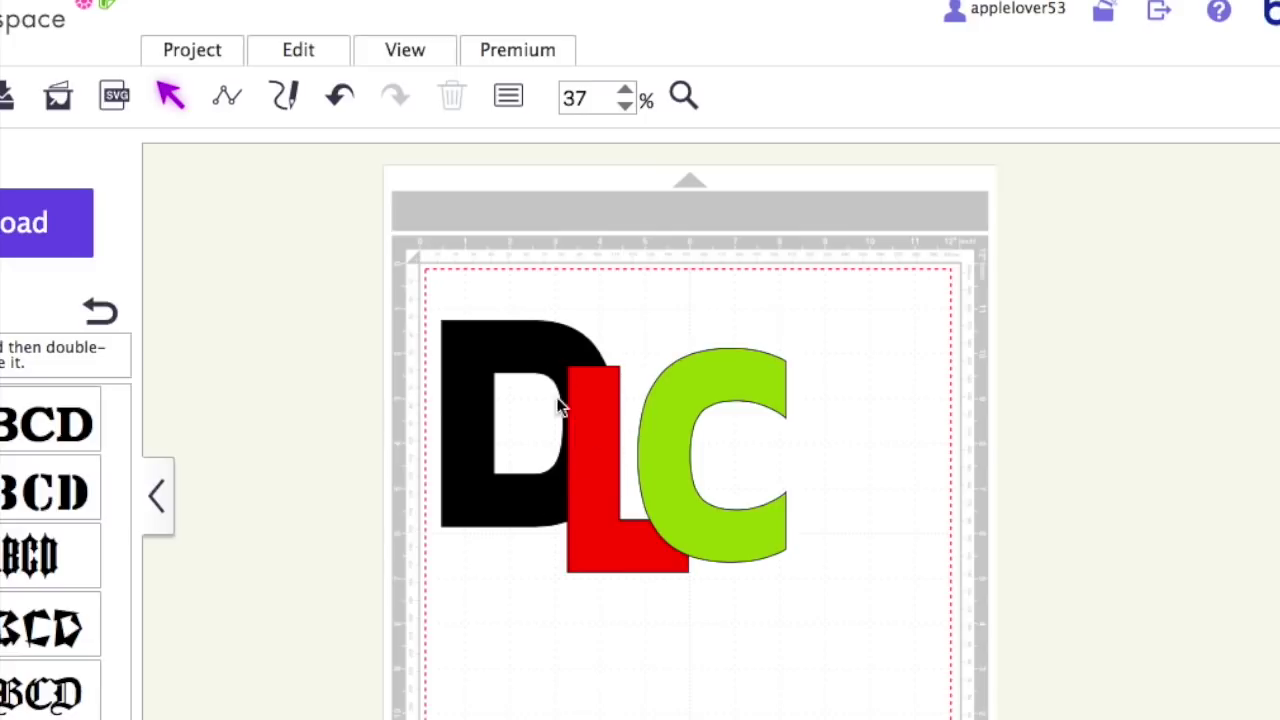
Step: Nudge the black D slightly up and left, then marquee-select all three letters
{"action": "left_click_drag", "start_coordinate": [533, 514], "coordinate": [526, 507]}
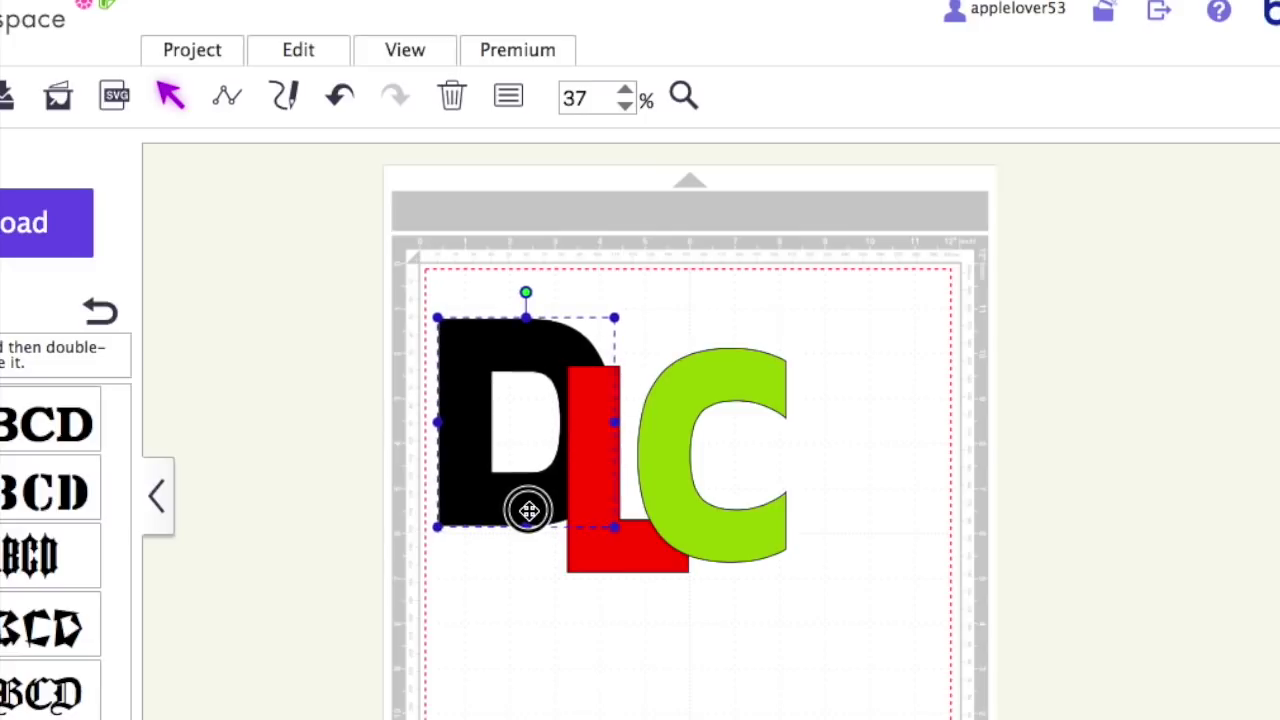
{"action": "left_click", "coordinate": [745, 651]}
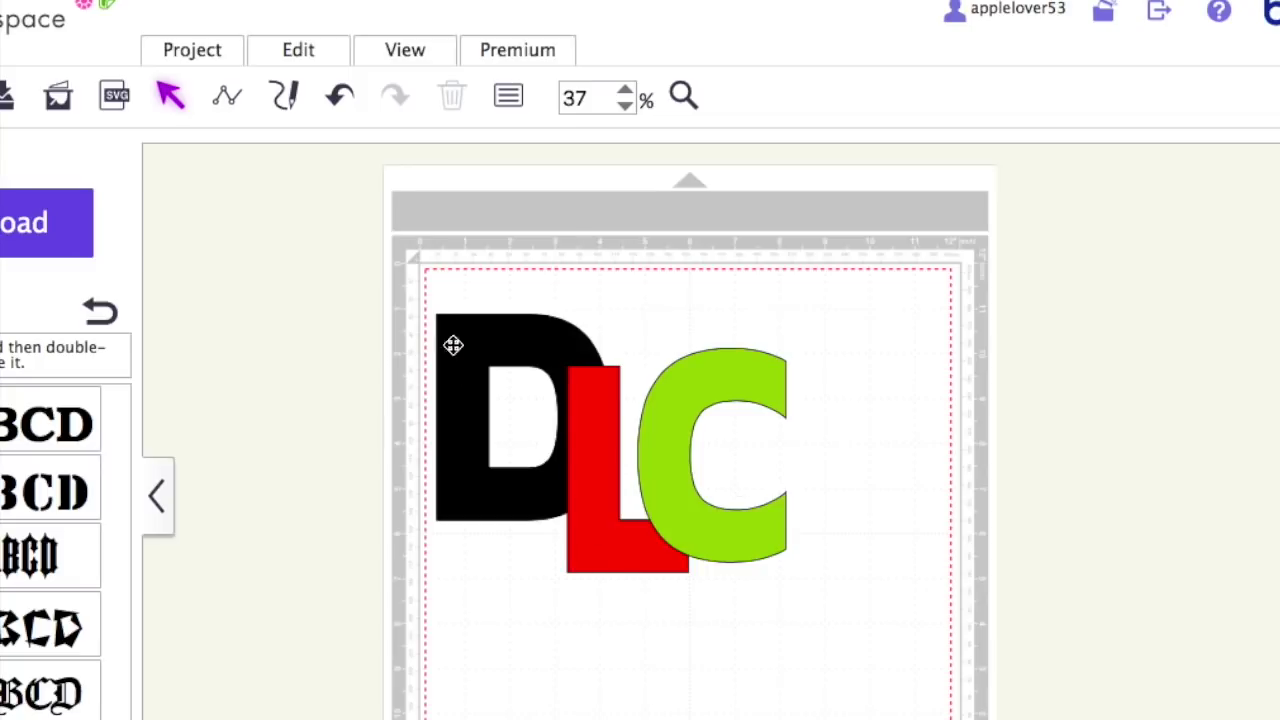
{"action": "left_click_drag", "start_coordinate": [369, 268], "coordinate": [885, 676]}
Step: Apply Remove Overlapped to the letters and pull the green C aside to see the notch
{"action": "left_click", "coordinate": [305, 51]}
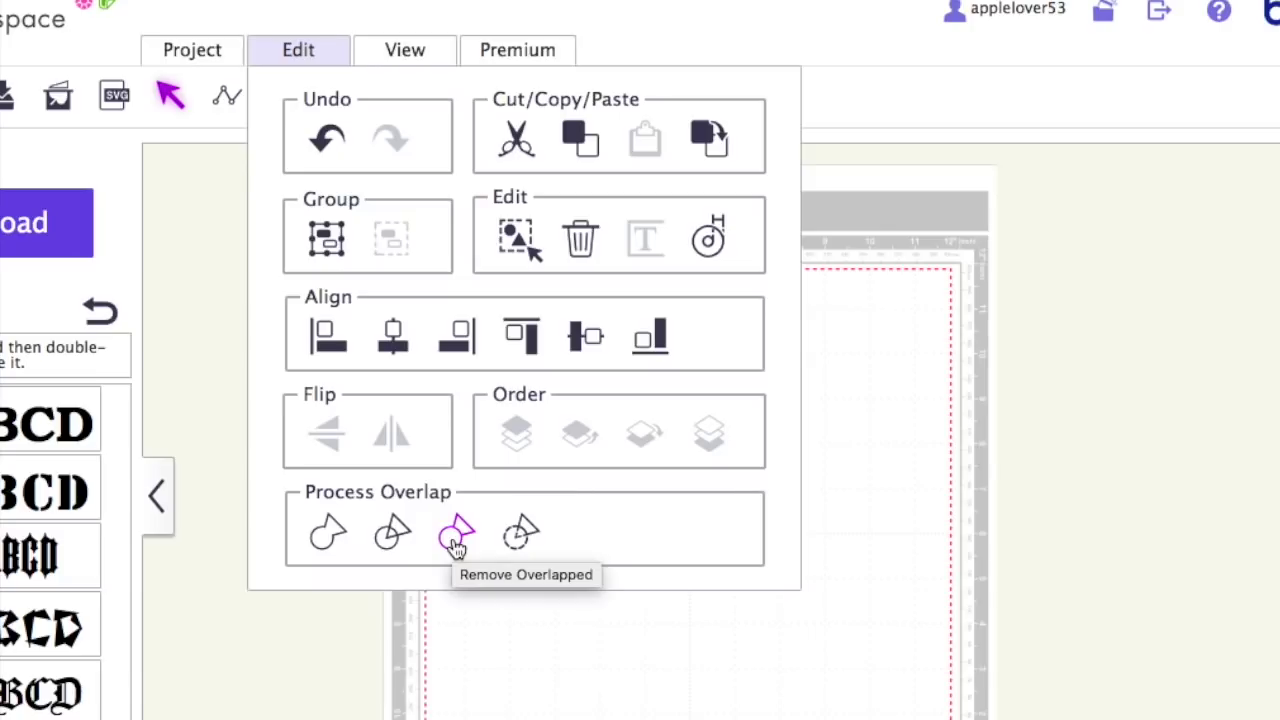
{"action": "left_click", "coordinate": [456, 540]}
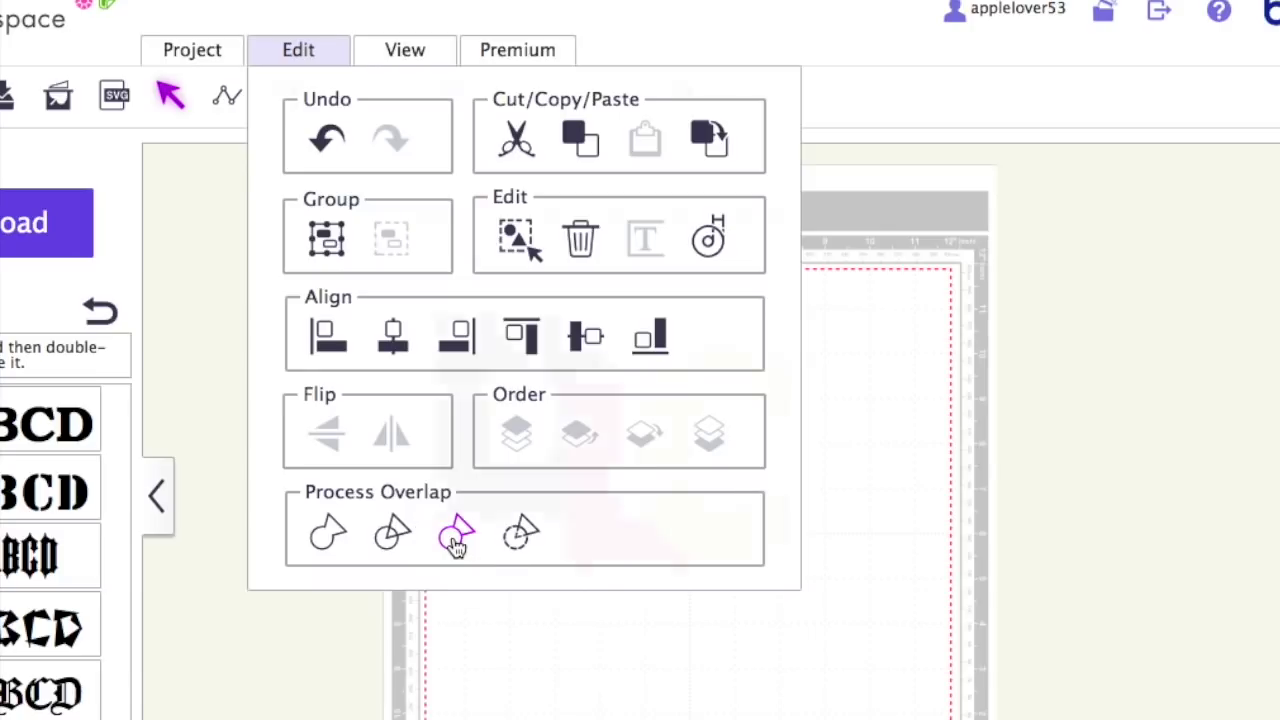
{"action": "left_click", "coordinate": [456, 546]}
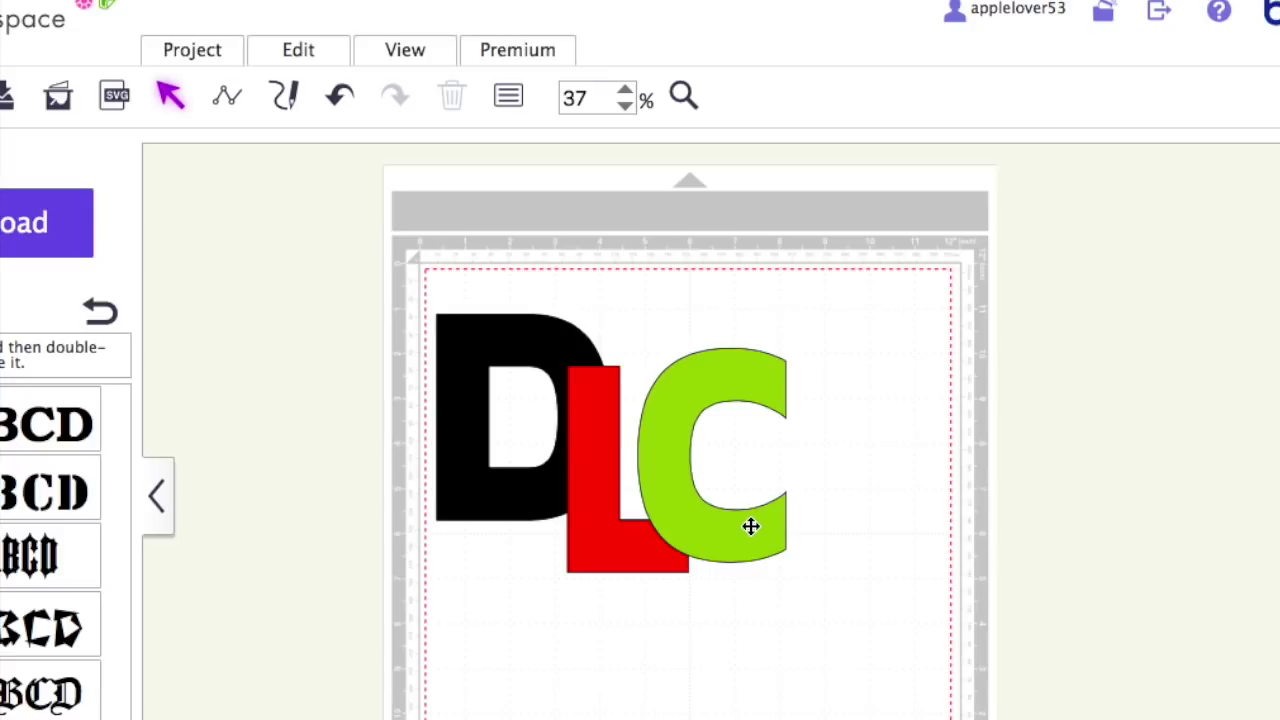
{"action": "left_click_drag", "start_coordinate": [752, 530], "coordinate": [857, 515]}
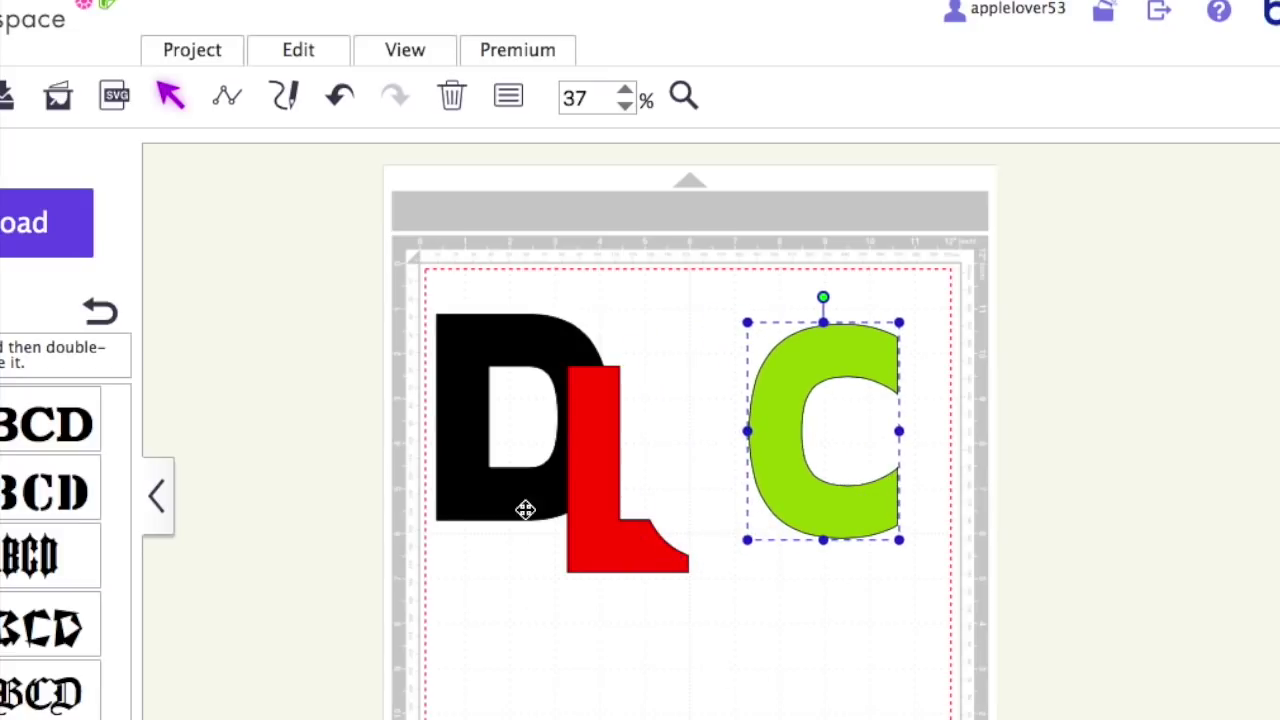
Step: Pull the D and C away to inspect the cuts, undo, and return the C to the L
{"action": "left_click_drag", "start_coordinate": [522, 501], "coordinate": [429, 489]}
{"action": "left_click", "coordinate": [788, 692]}
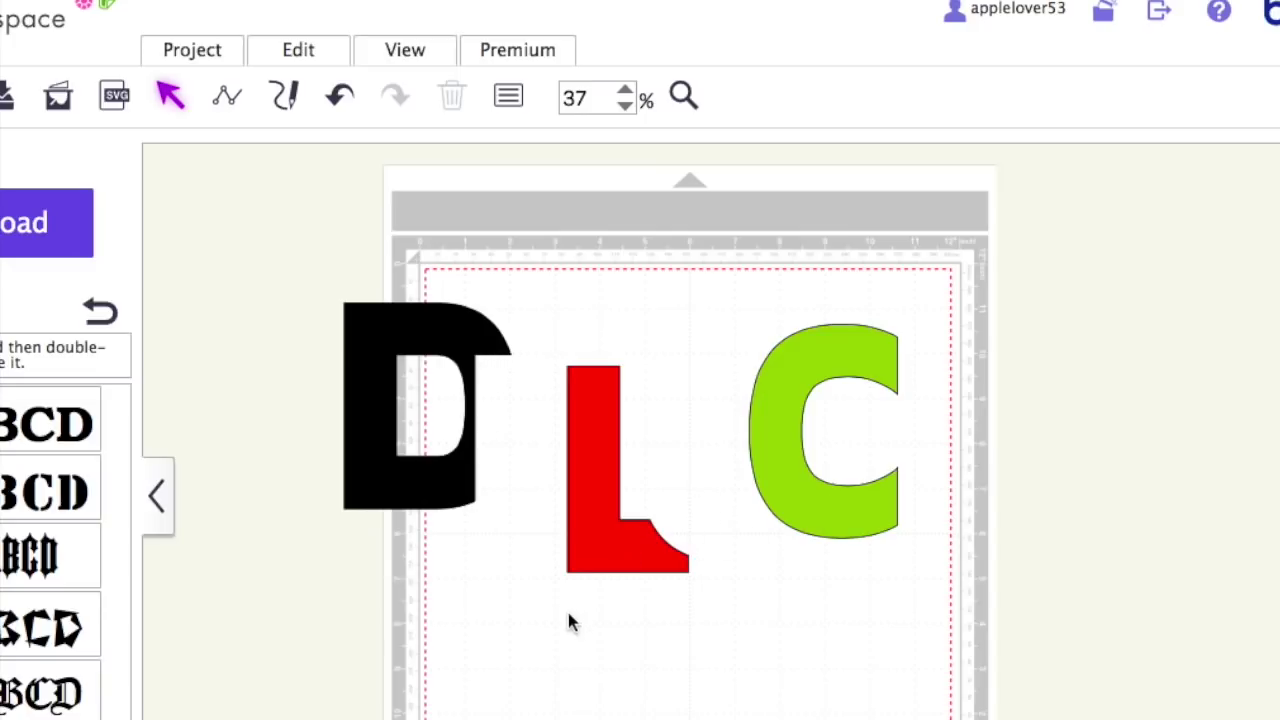
{"action": "left_click", "coordinate": [340, 95]}
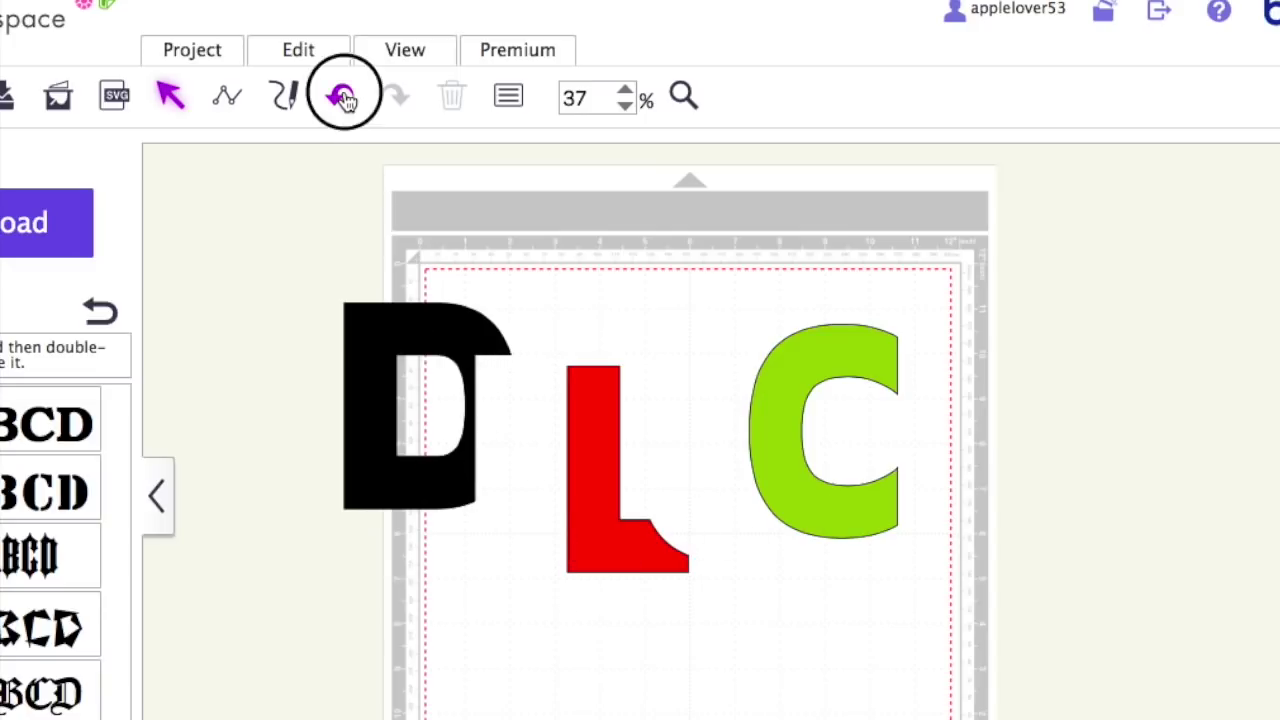
{"action": "left_click", "coordinate": [340, 95]}
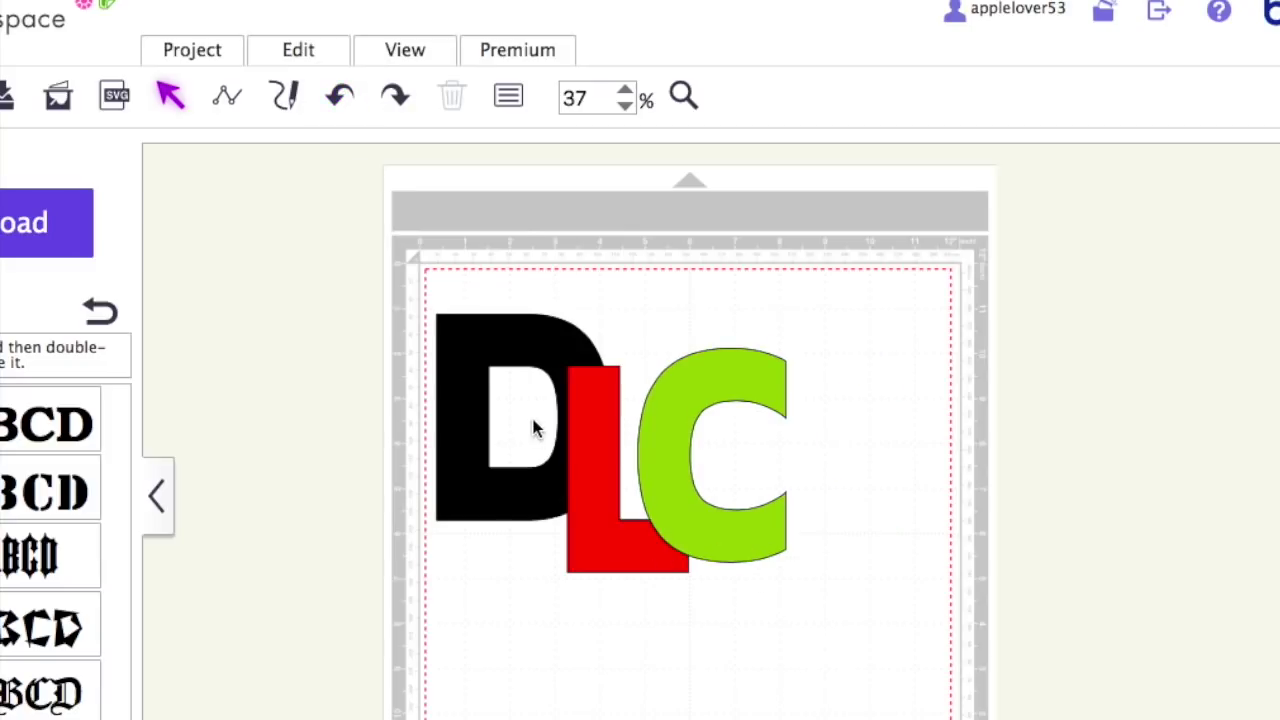
{"action": "left_click_drag", "start_coordinate": [750, 511], "coordinate": [950, 455]}
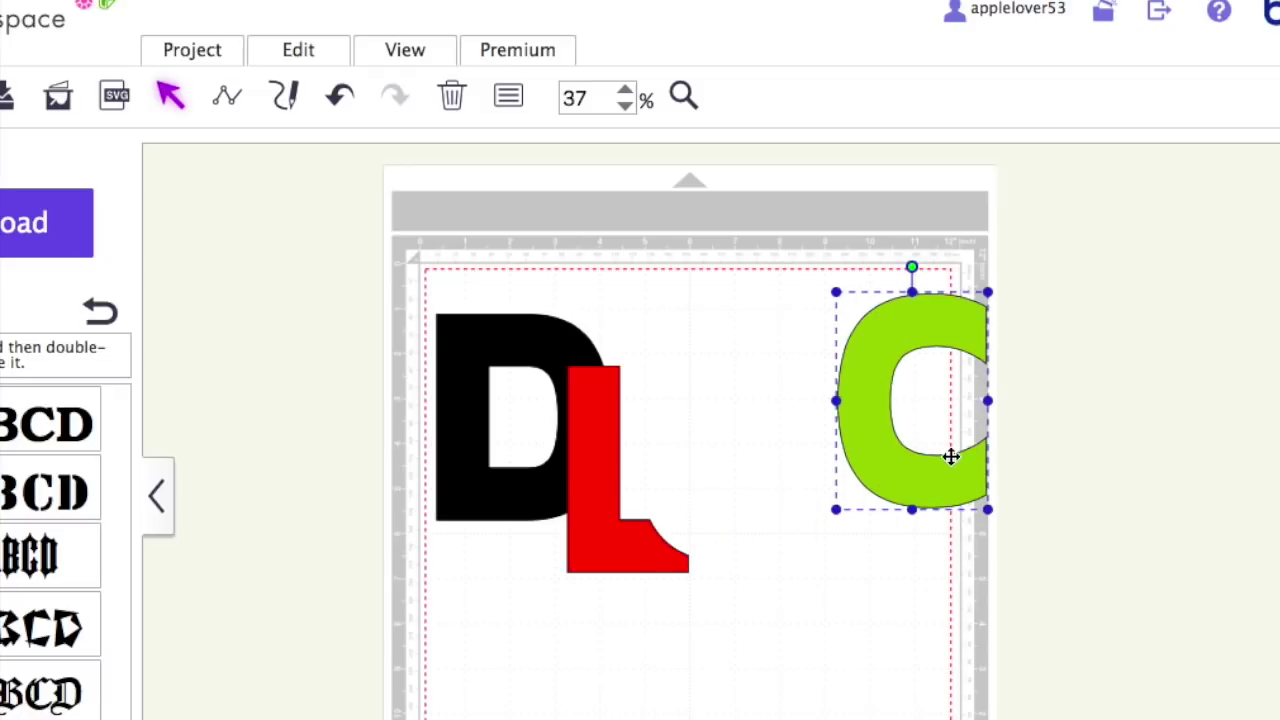
{"action": "left_click_drag", "start_coordinate": [949, 454], "coordinate": [740, 523]}
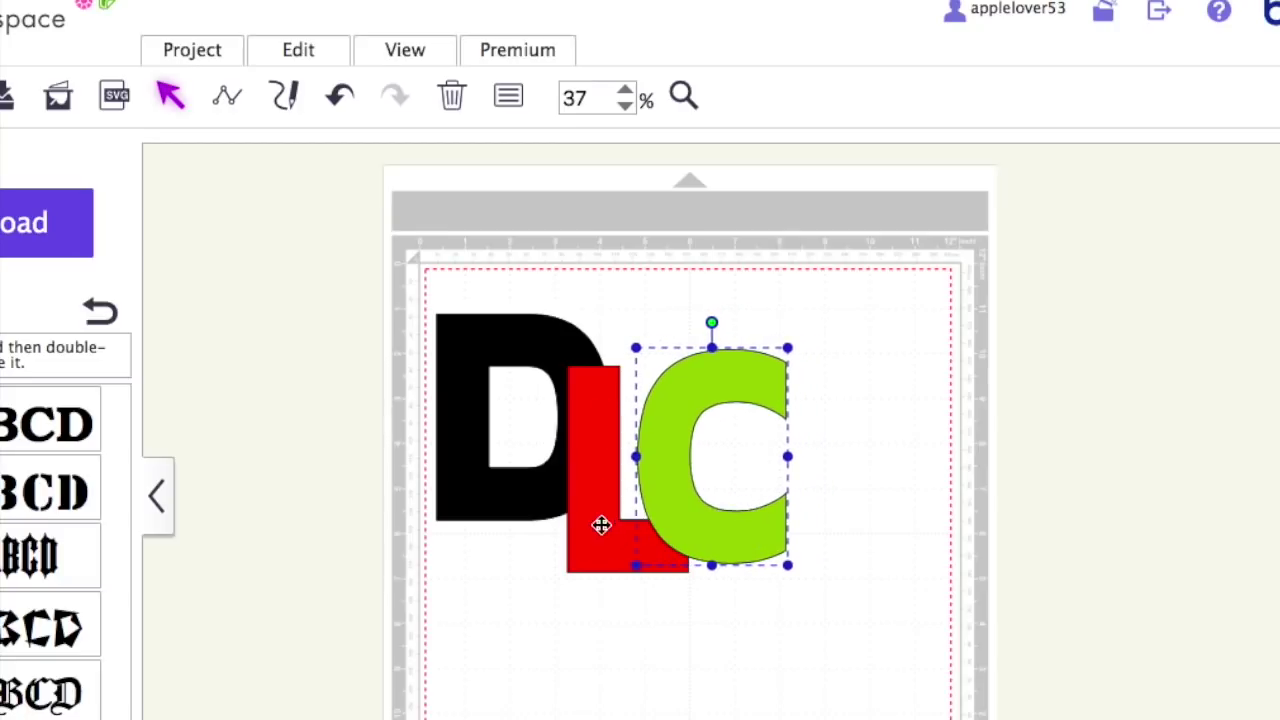
Step: Move the D clear of the L, then undo the moves to restore the D-L-C layout
{"action": "left_click_drag", "start_coordinate": [540, 513], "coordinate": [397, 494]}
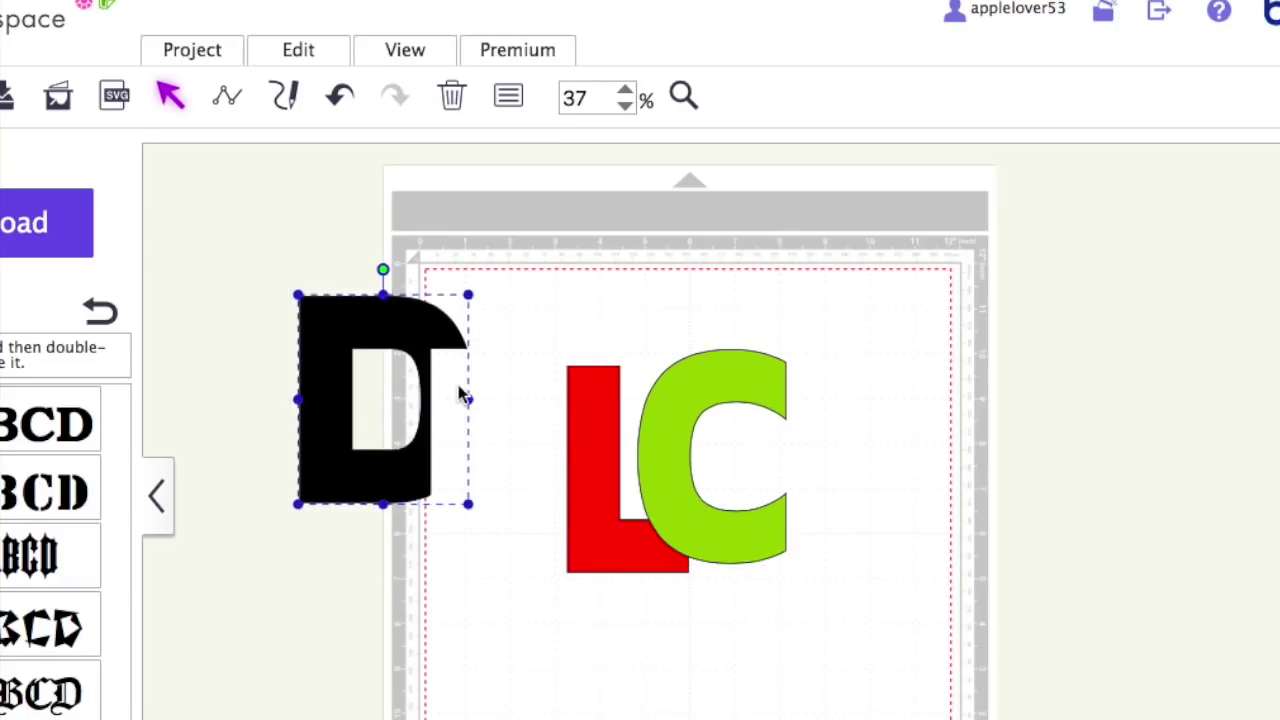
{"action": "left_click", "coordinate": [340, 95]}
{"action": "left_click", "coordinate": [803, 706]}
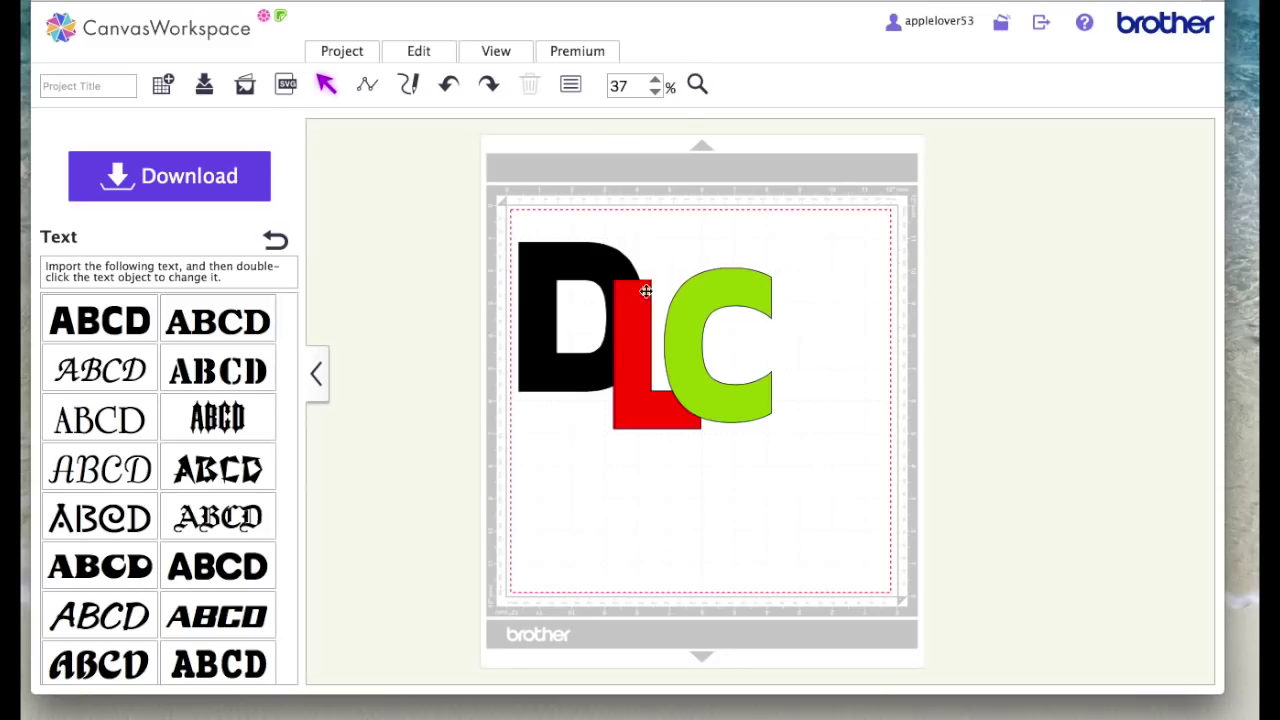
{"action": "left_click_drag", "start_coordinate": [489, 209], "coordinate": [786, 460]}
{"action": "left_click_drag", "start_coordinate": [714, 402], "coordinate": [776, 394]}
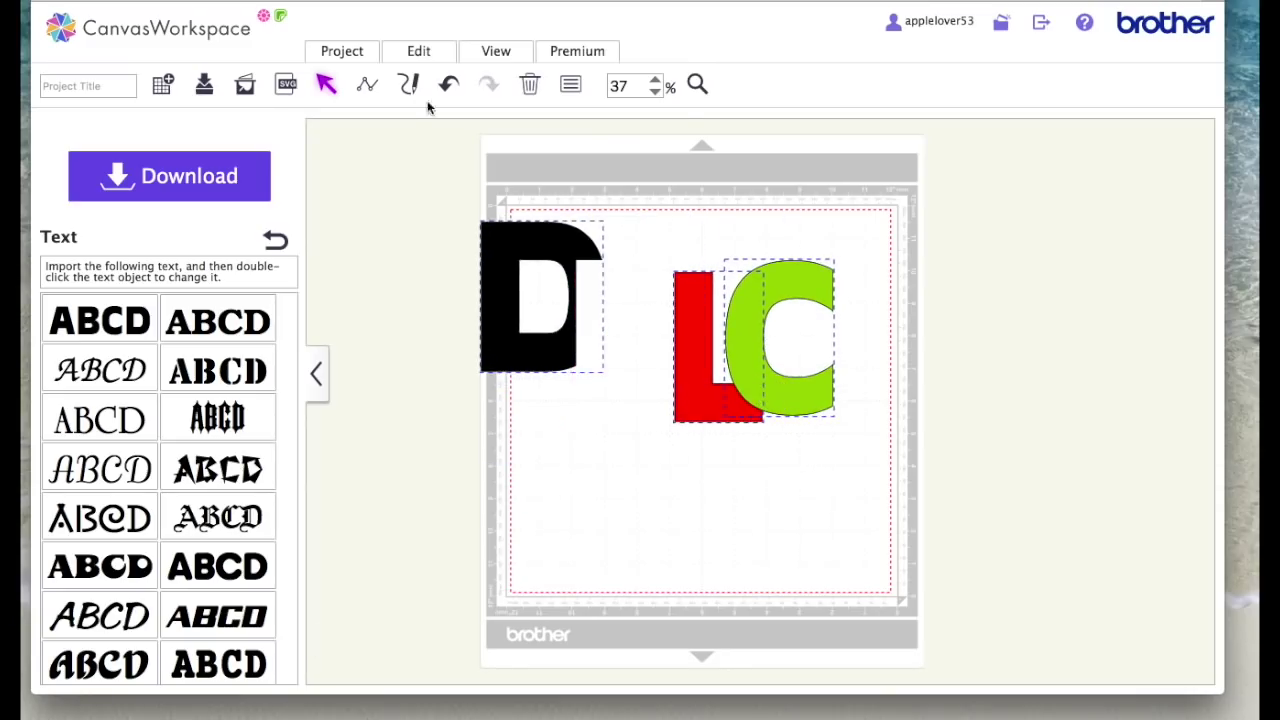
{"action": "left_click", "coordinate": [448, 85]}
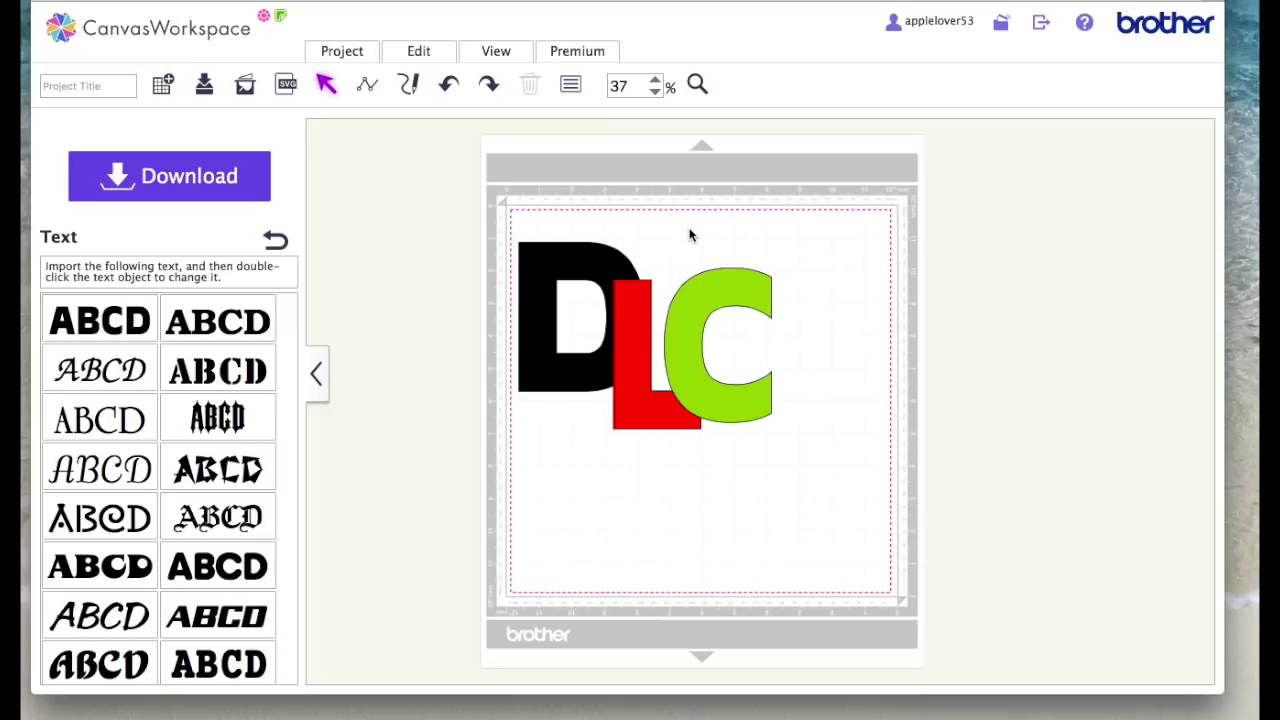
{"action": "left_click_drag", "start_coordinate": [689, 374], "coordinate": [856, 335]}
{"action": "left_click_drag", "start_coordinate": [649, 414], "coordinate": [757, 382]}
{"action": "left_click_drag", "start_coordinate": [877, 371], "coordinate": [826, 369]}
{"action": "left_click_drag", "start_coordinate": [748, 389], "coordinate": [677, 390]}
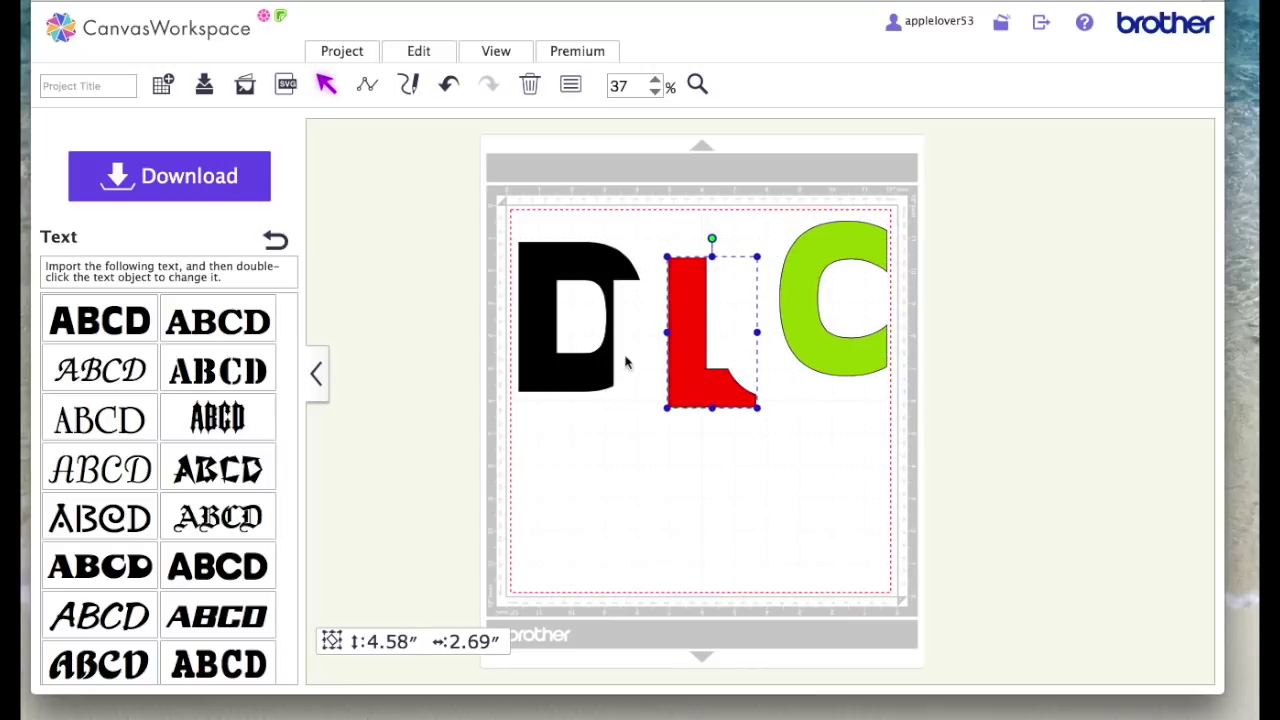
{"action": "left_click_drag", "start_coordinate": [684, 336], "coordinate": [631, 354]}
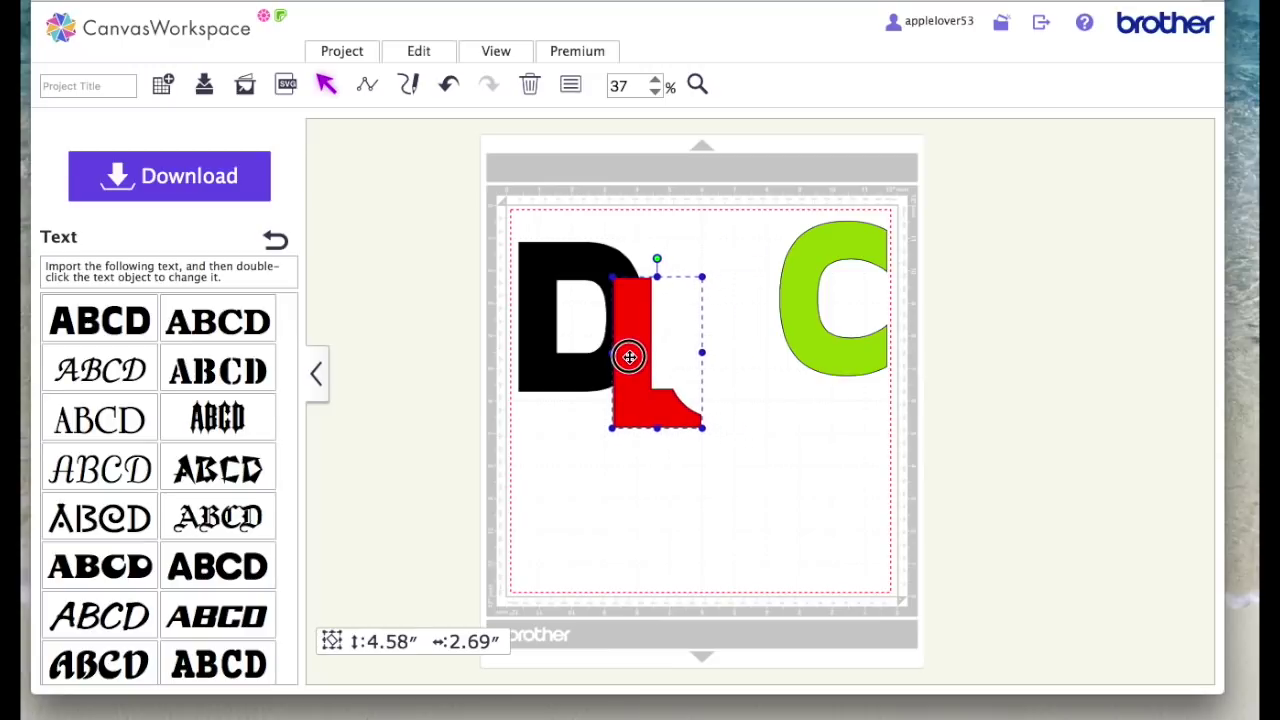
{"action": "left_click_drag", "start_coordinate": [831, 334], "coordinate": [712, 383]}
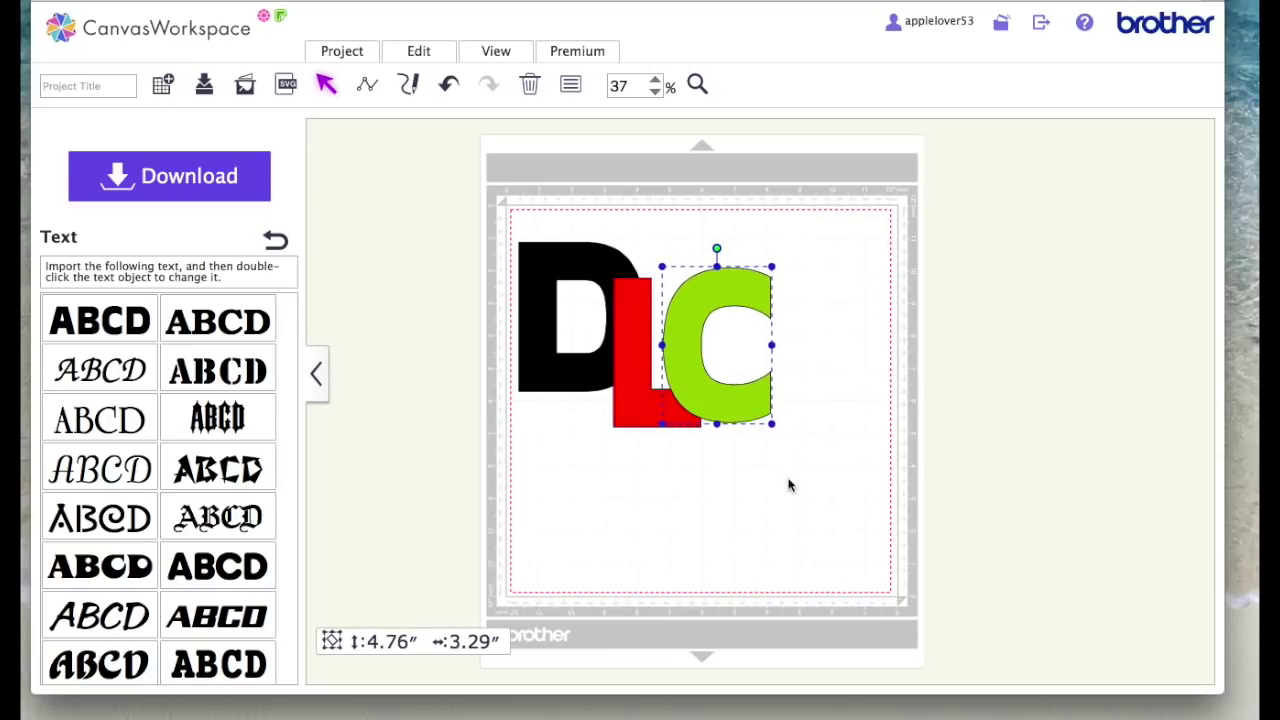
{"action": "left_click_drag", "start_coordinate": [795, 486], "coordinate": [450, 192]}
{"action": "left_click_drag", "start_coordinate": [595, 276], "coordinate": [643, 277]}
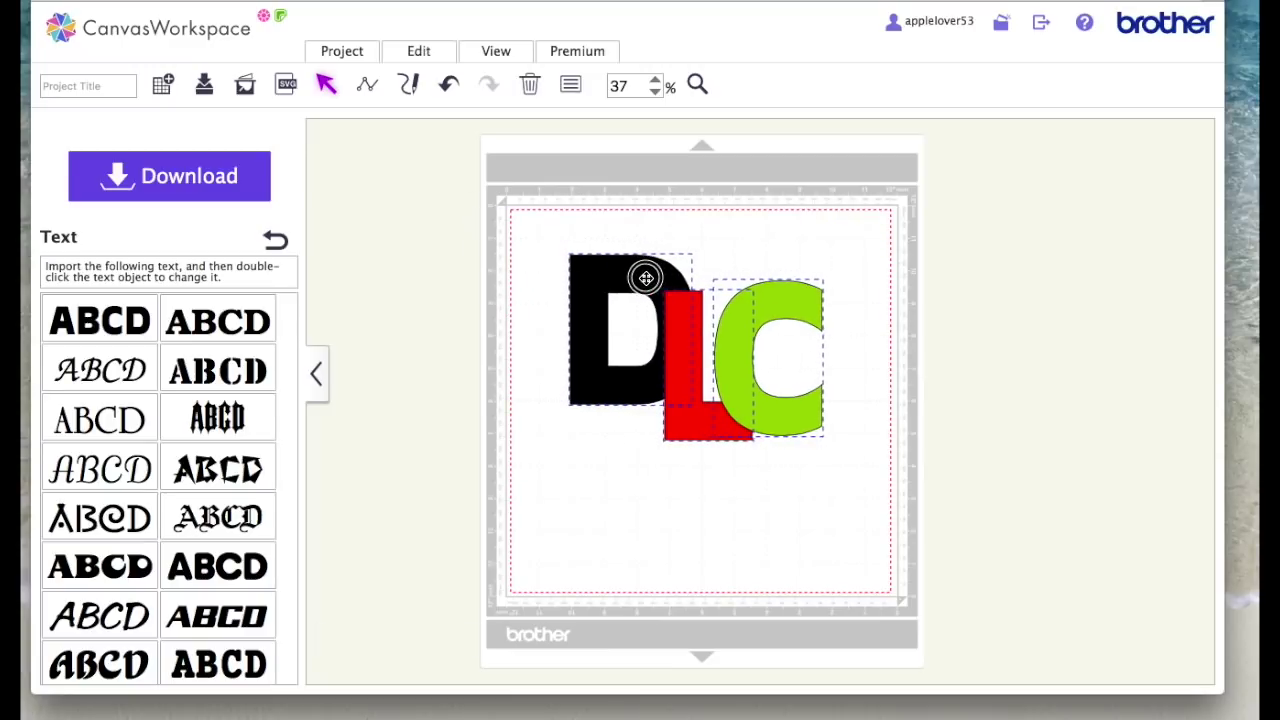
{"action": "left_click", "coordinate": [448, 88]}
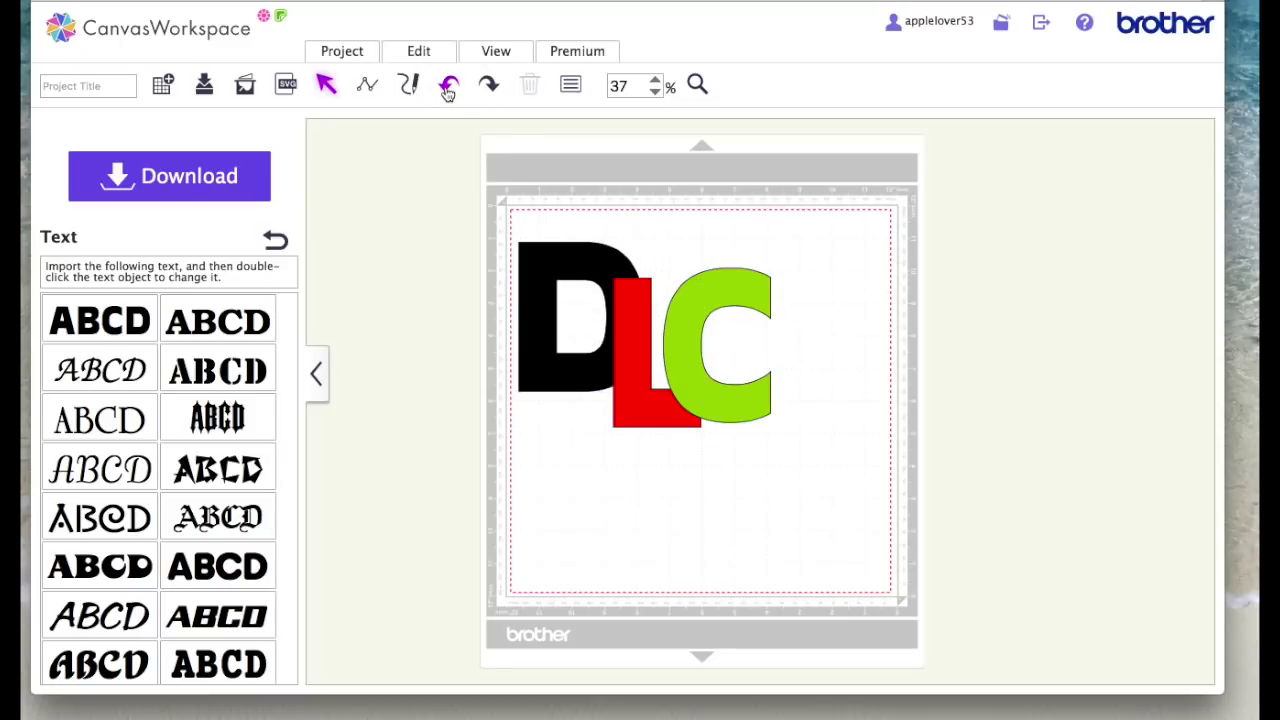